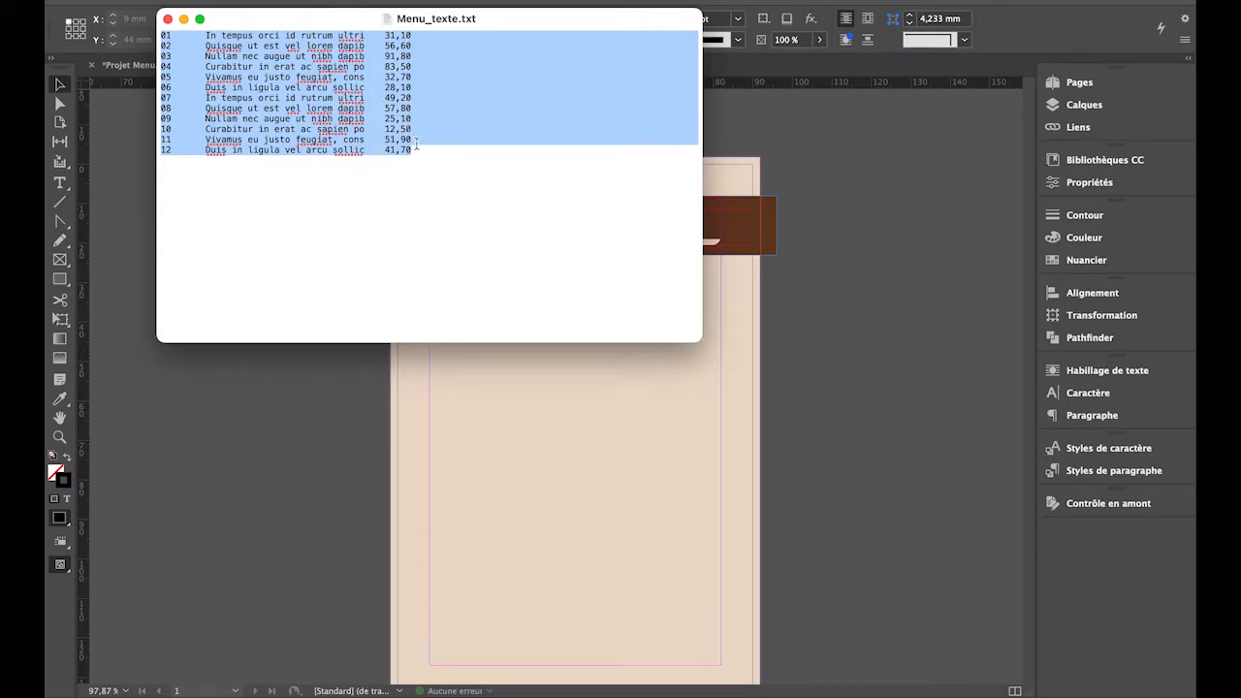
# - Copy all twelve menu lines from Menu_texte.txt and paste them as a new text frame in MENU-Fin.indd
pyautogui.moveTo(413, 148); pyautogui.dragTo(162, 35)
pyautogui.click(568, 415)
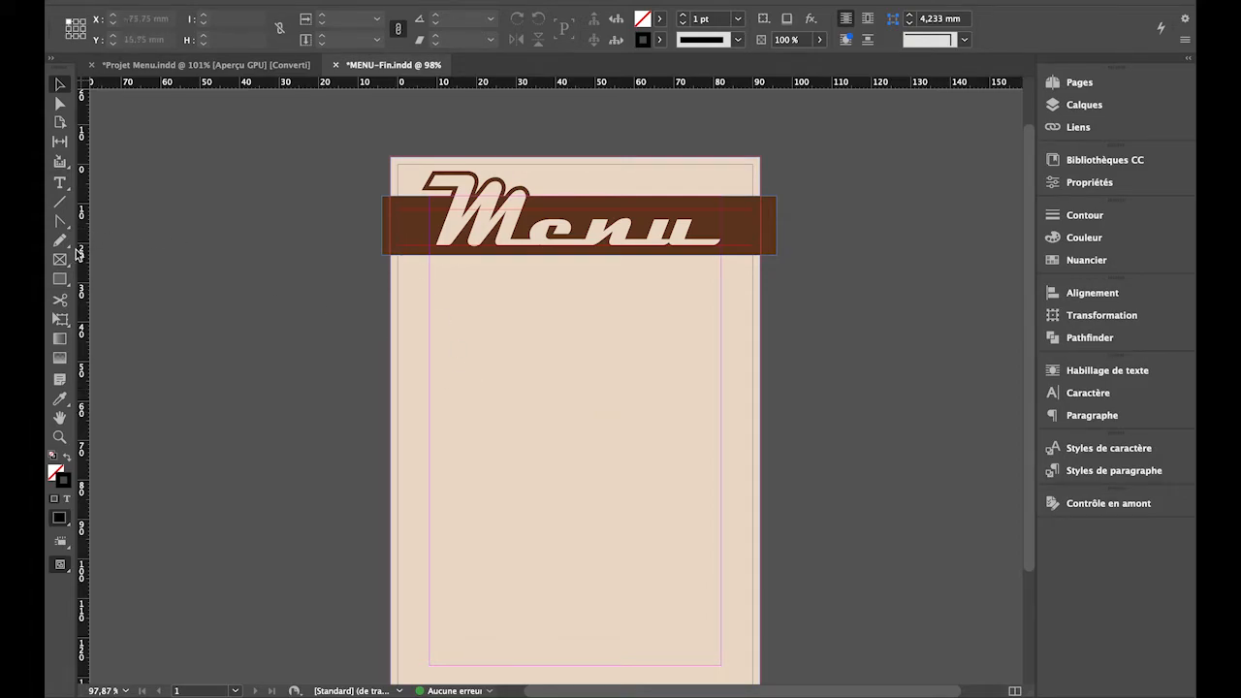
pyautogui.click(59, 199)
pyautogui.click(60, 186)
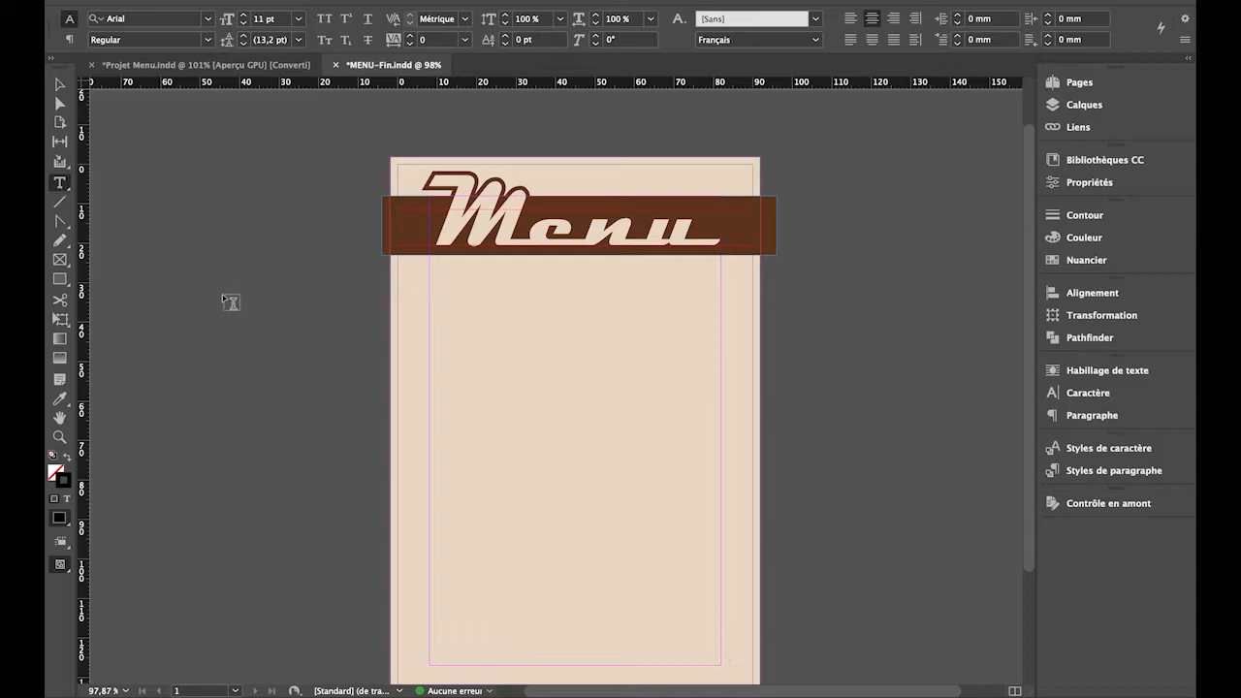
pyautogui.hotkey('ctrl', 'v')
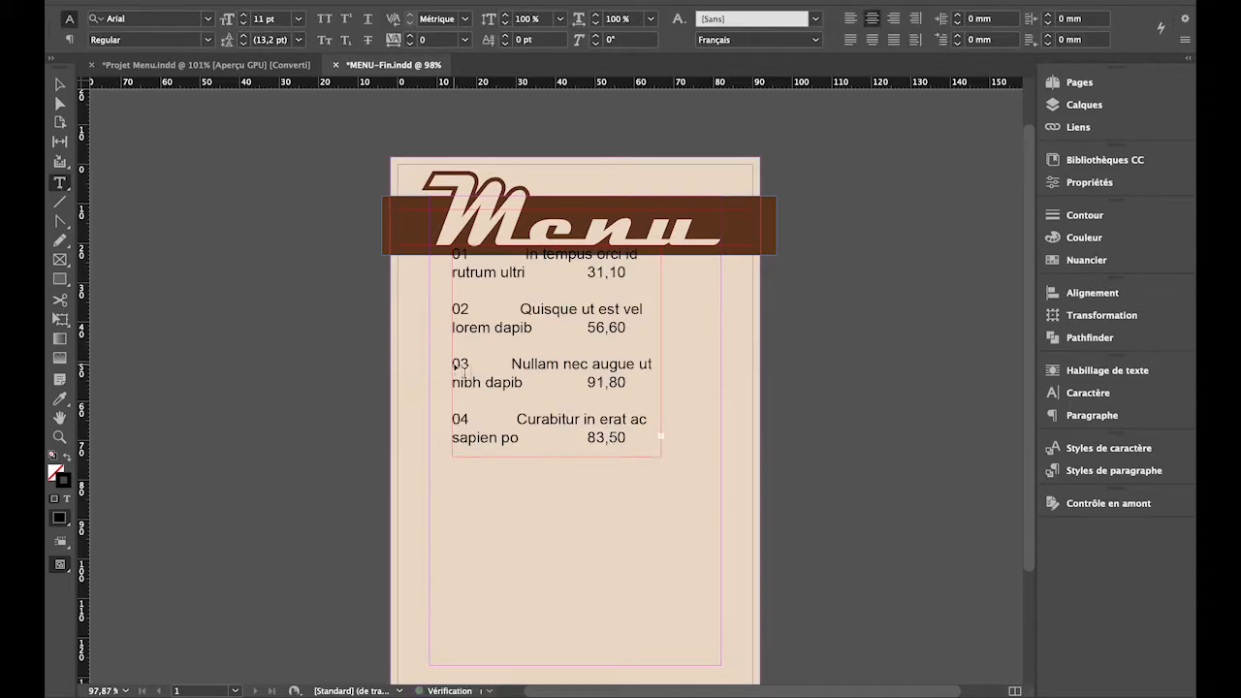
# - Position the pasted text frame at X 8 mm, Y 23 mm and enlarge it to 74 × 104 mm to fit the inner margins
pyautogui.click(53, 88)
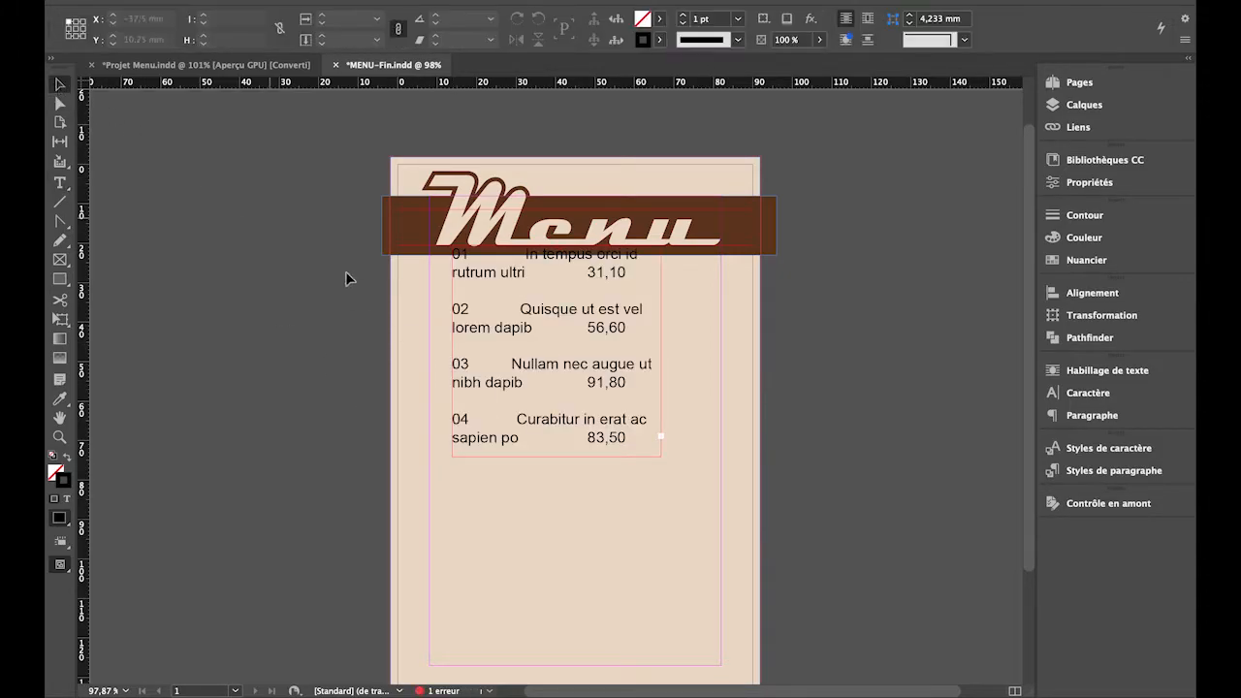
pyautogui.moveTo(500, 322)
pyautogui.mouseDown()
pyautogui.moveTo(463, 367)
pyautogui.moveTo(480, 319)
pyautogui.mouseUp()
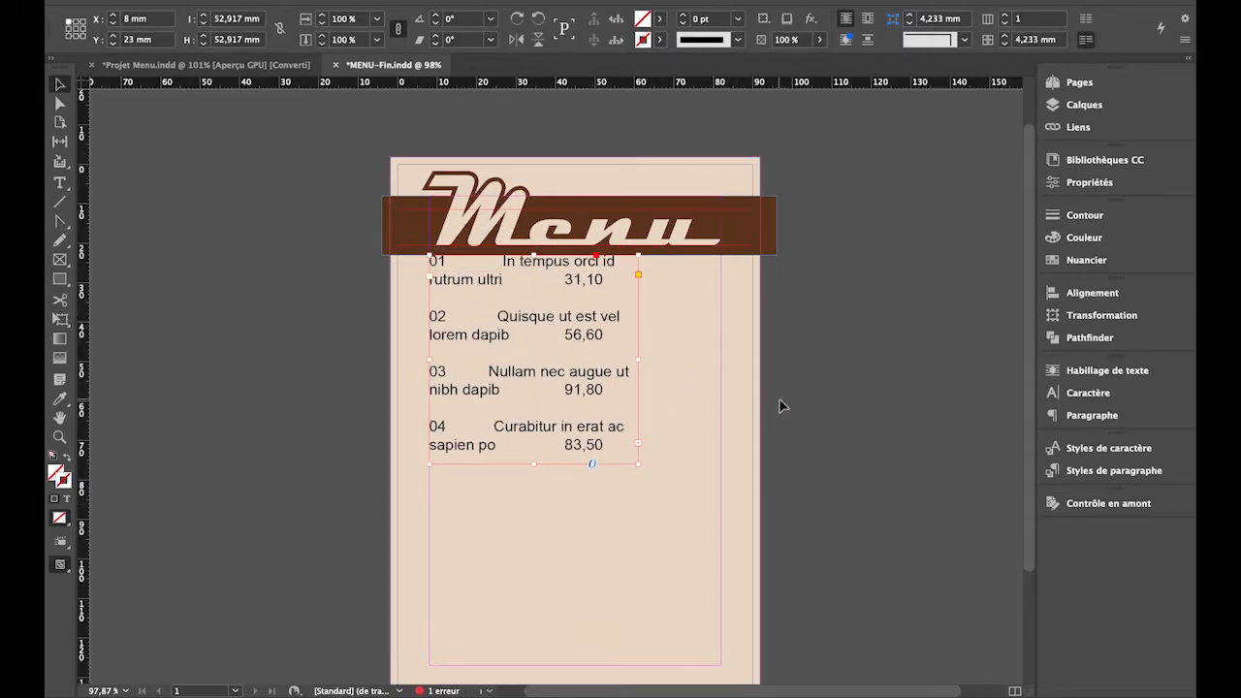
pyautogui.scroll(-3, 782, 406)
pyautogui.moveTo(602, 414); pyautogui.dragTo(659, 557)
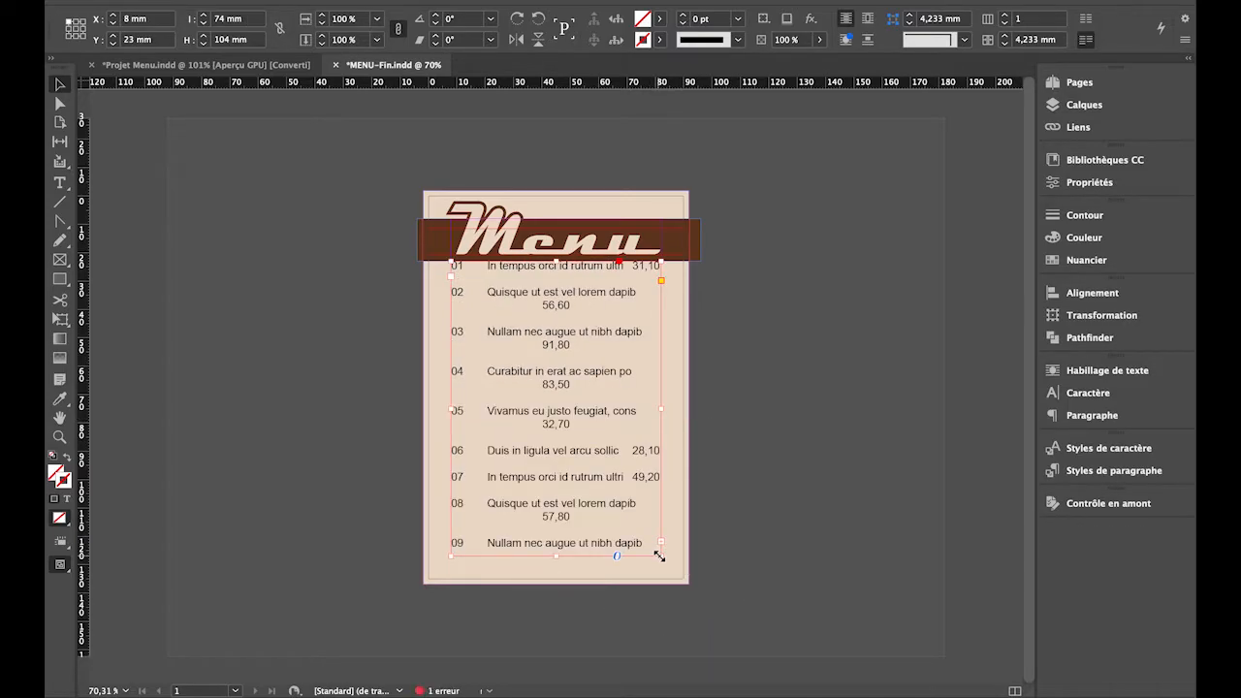
# - Left-align all the text in the menu list frame
pyautogui.doubleClick(593, 378)
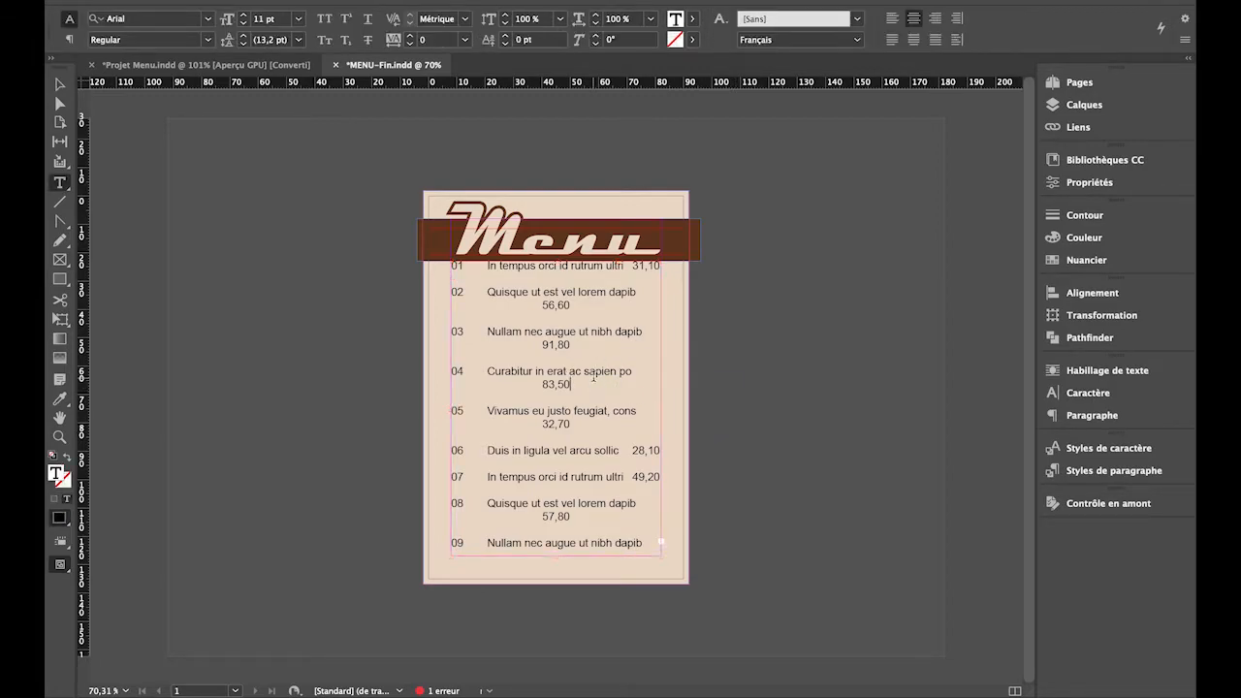
pyautogui.hotkey('ctrl', 'a')
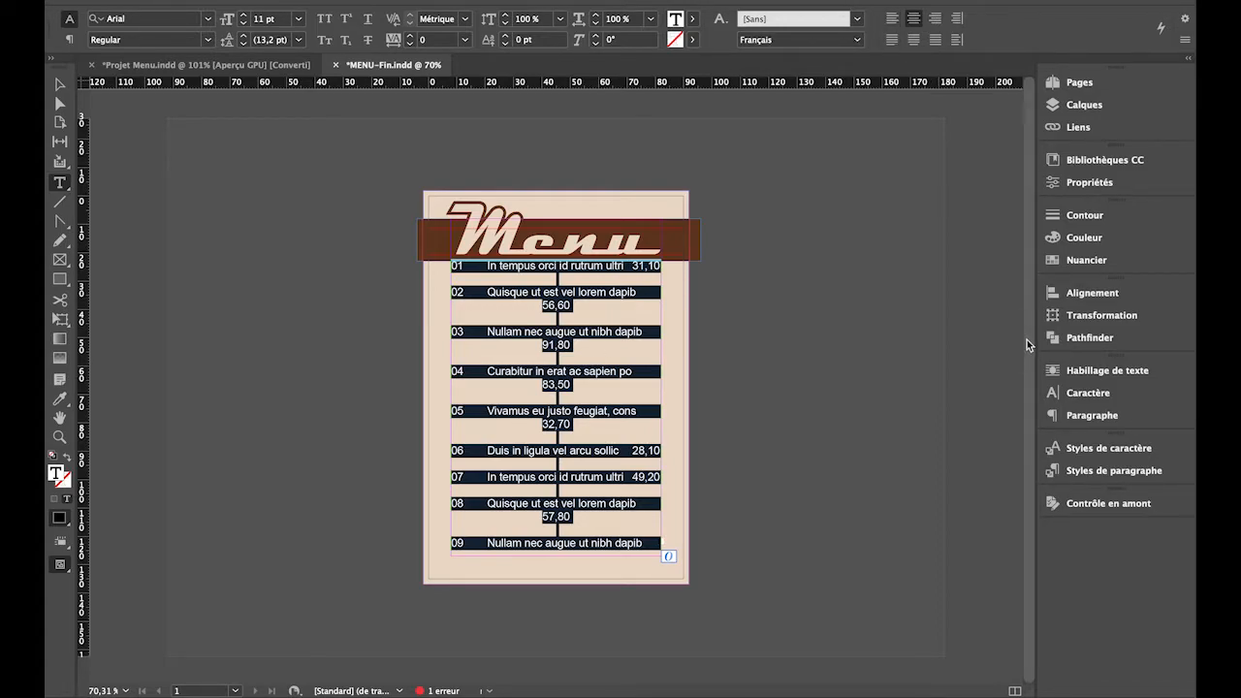
pyautogui.click(1076, 417)
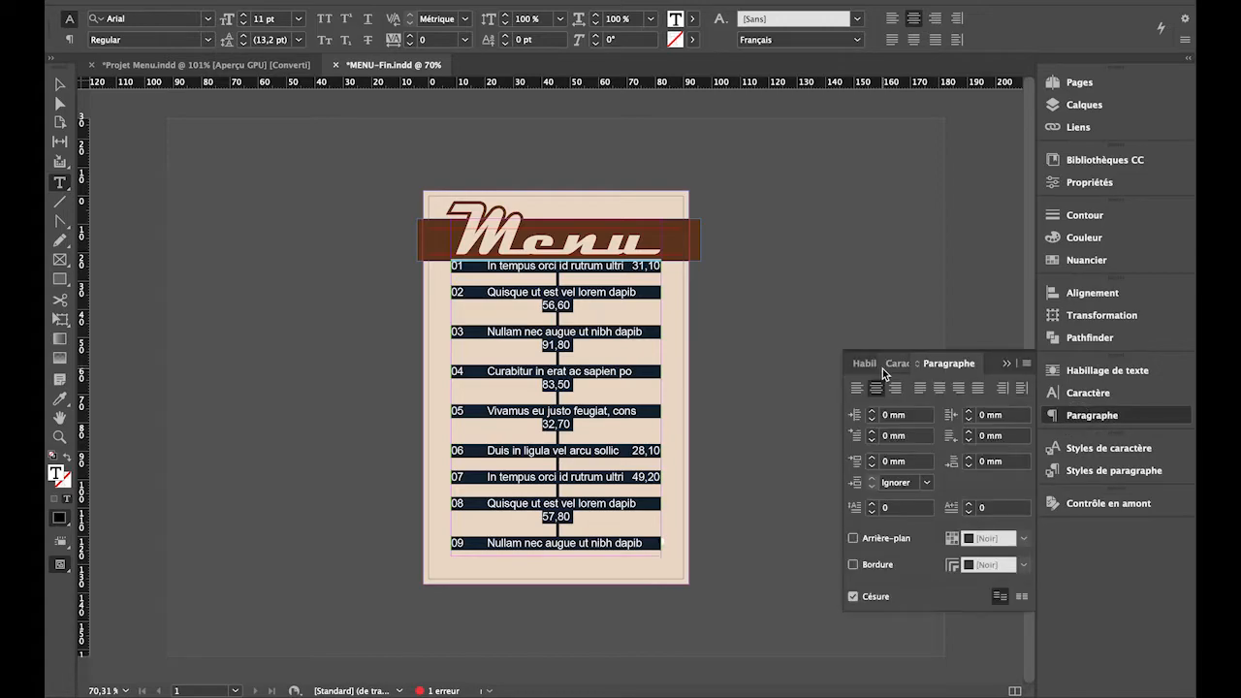
pyautogui.click(857, 389)
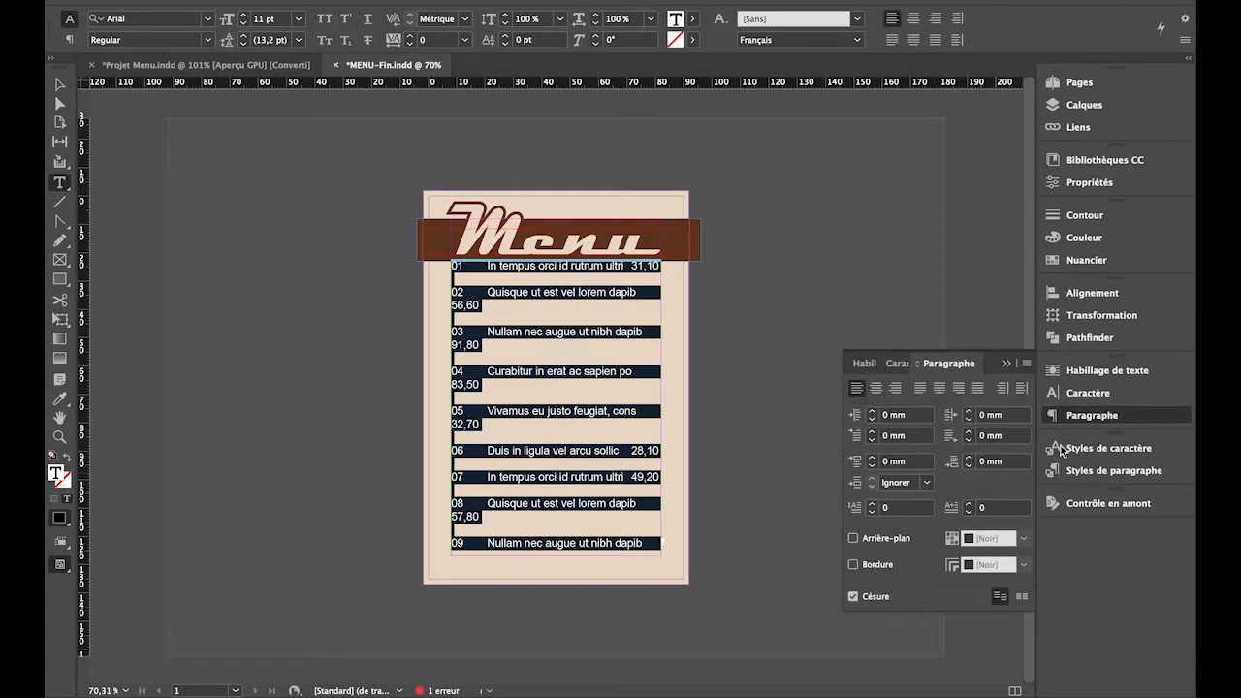
# - Set the font of the whole menu list to Myriad Pro Regular
pyautogui.click(1088, 396)
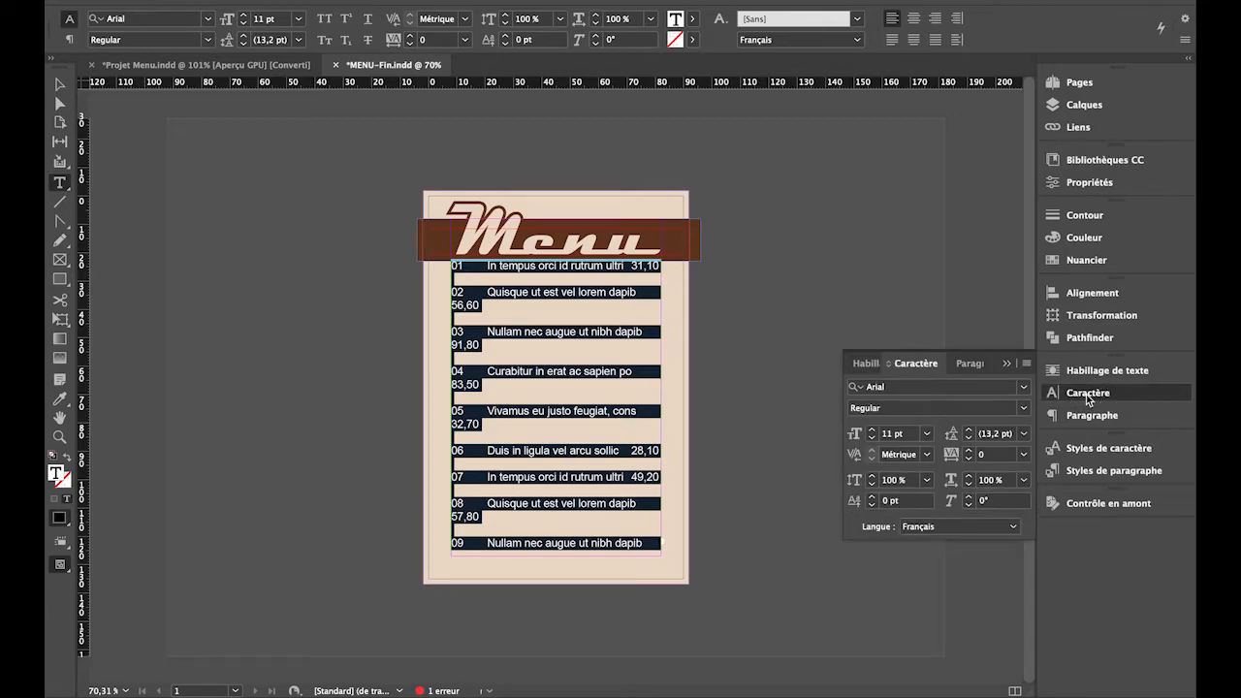
pyautogui.click(1005, 389)
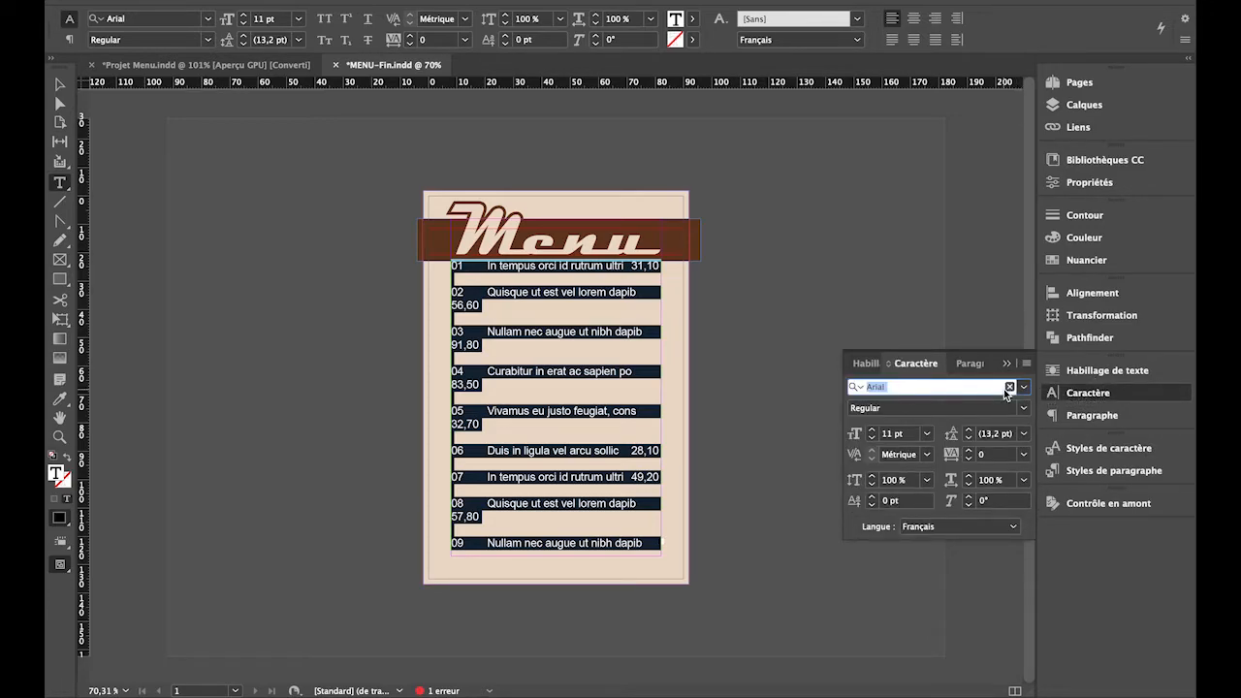
pyautogui.write('myri')
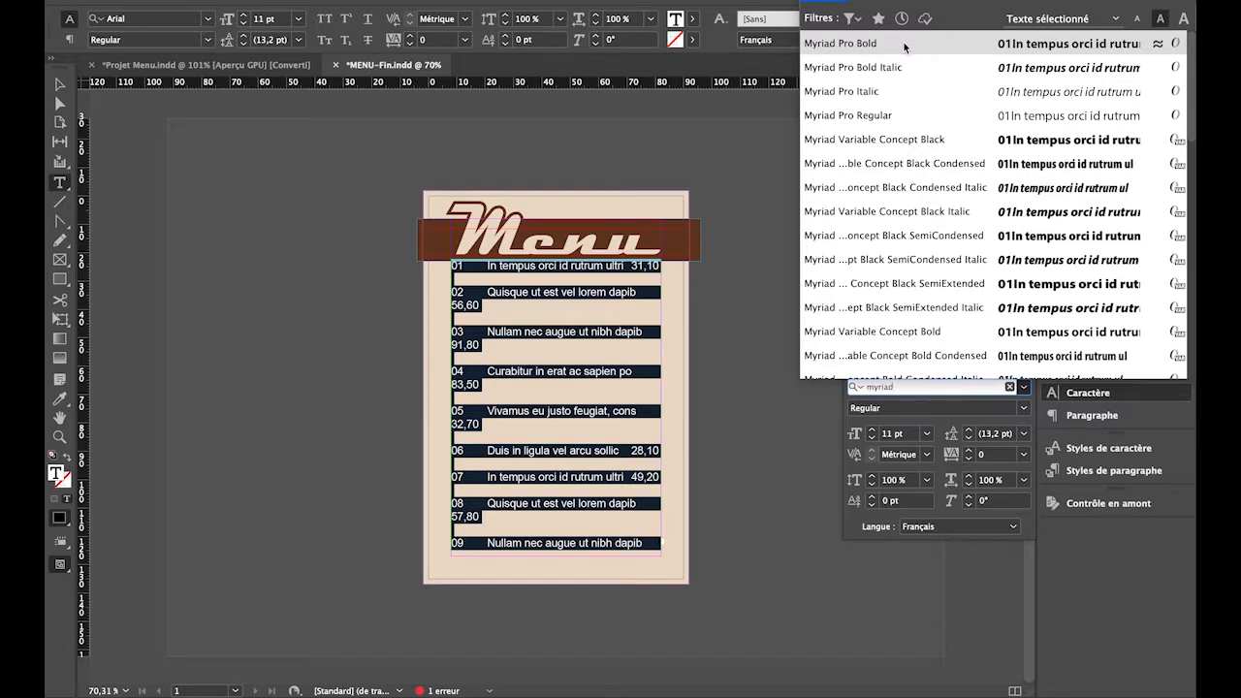
pyautogui.click(885, 117)
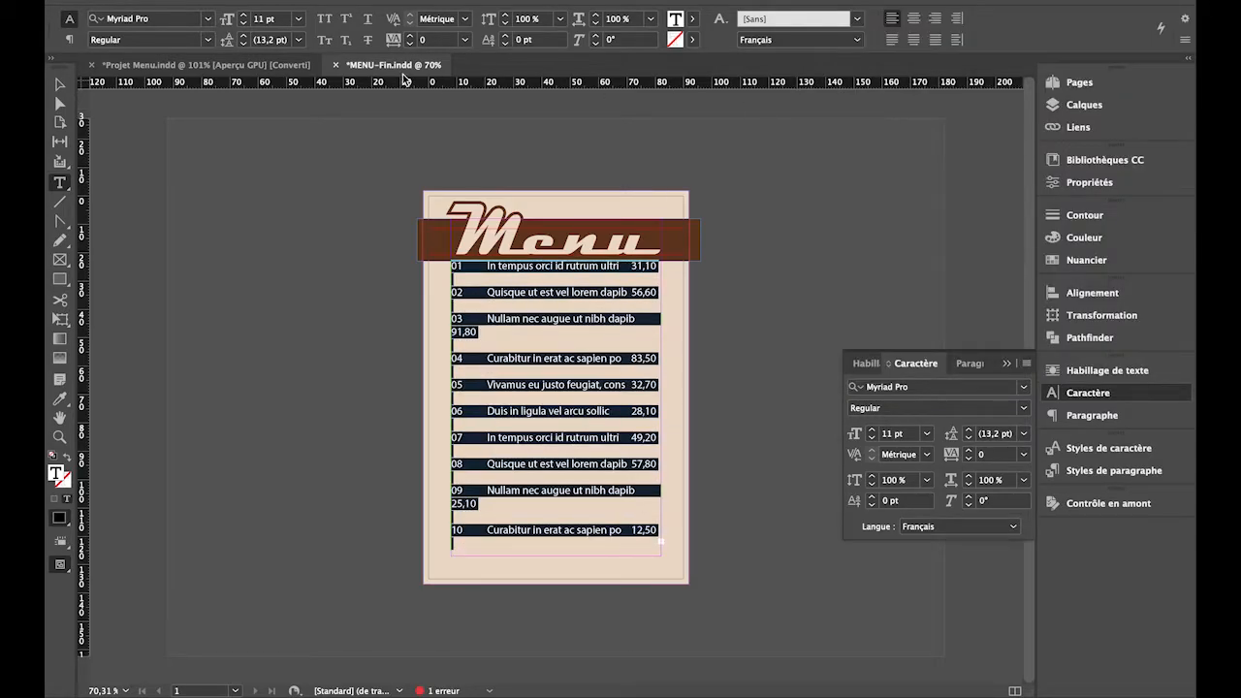
pyautogui.click(208, 39)
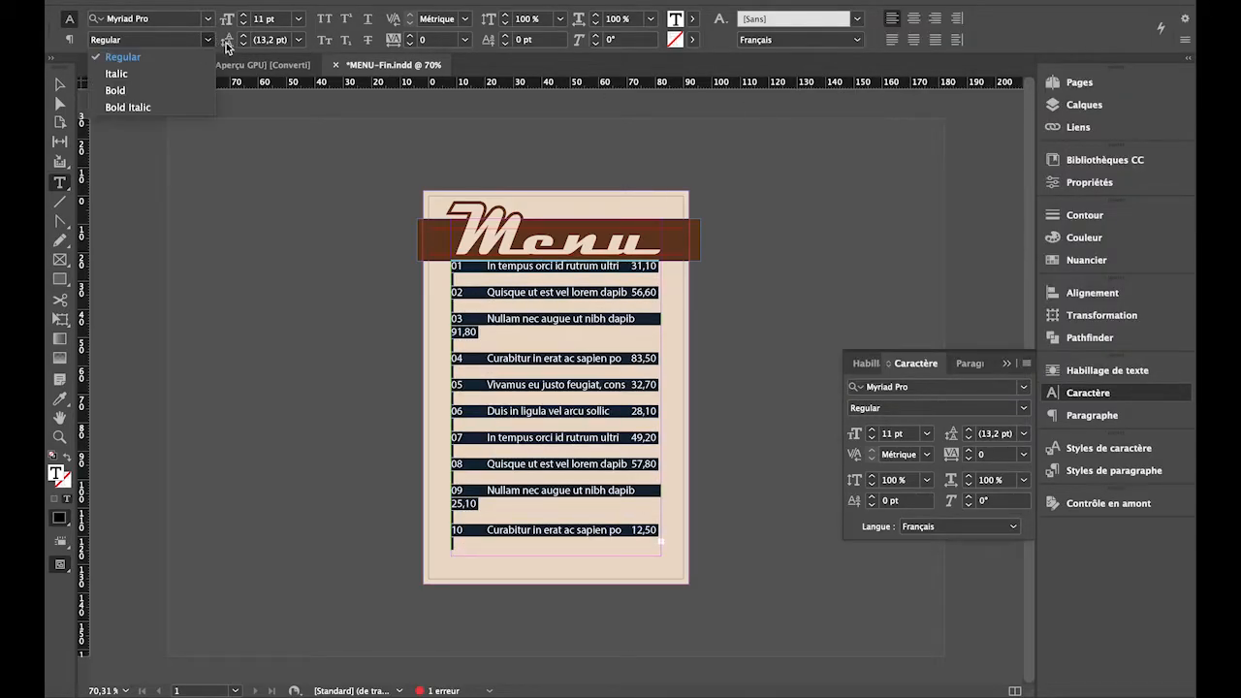
pyautogui.click(1024, 412)
pyautogui.click(1024, 411)
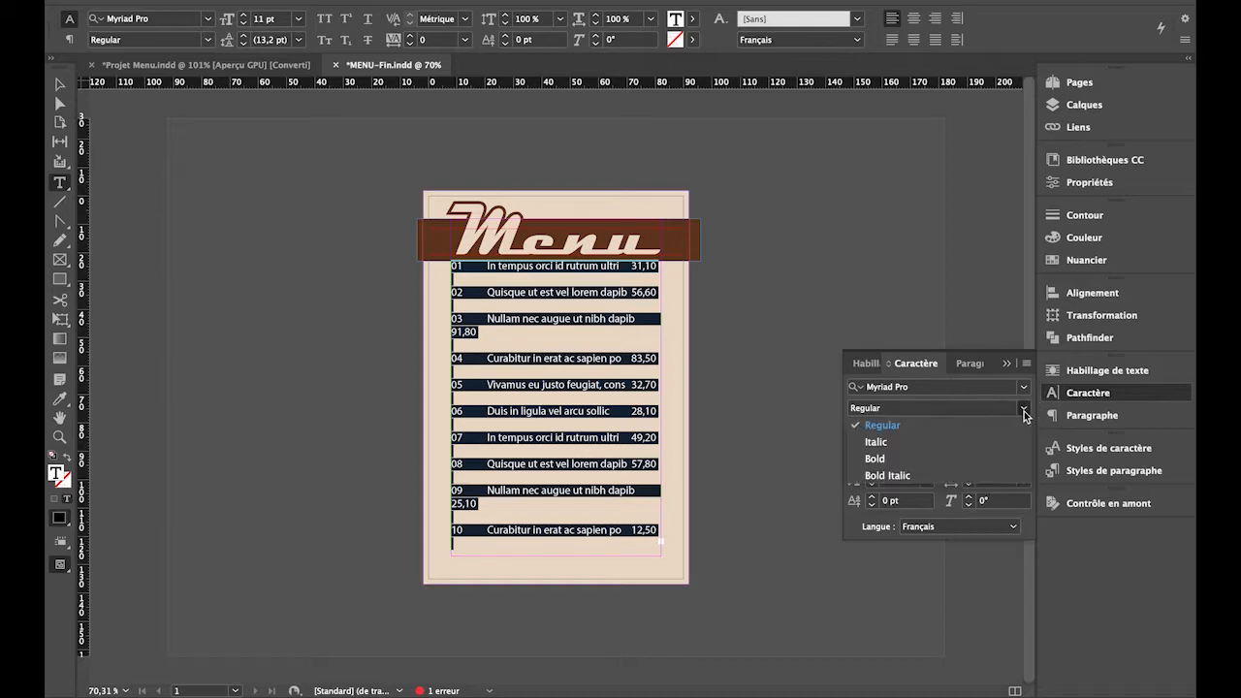
pyautogui.click(929, 370)
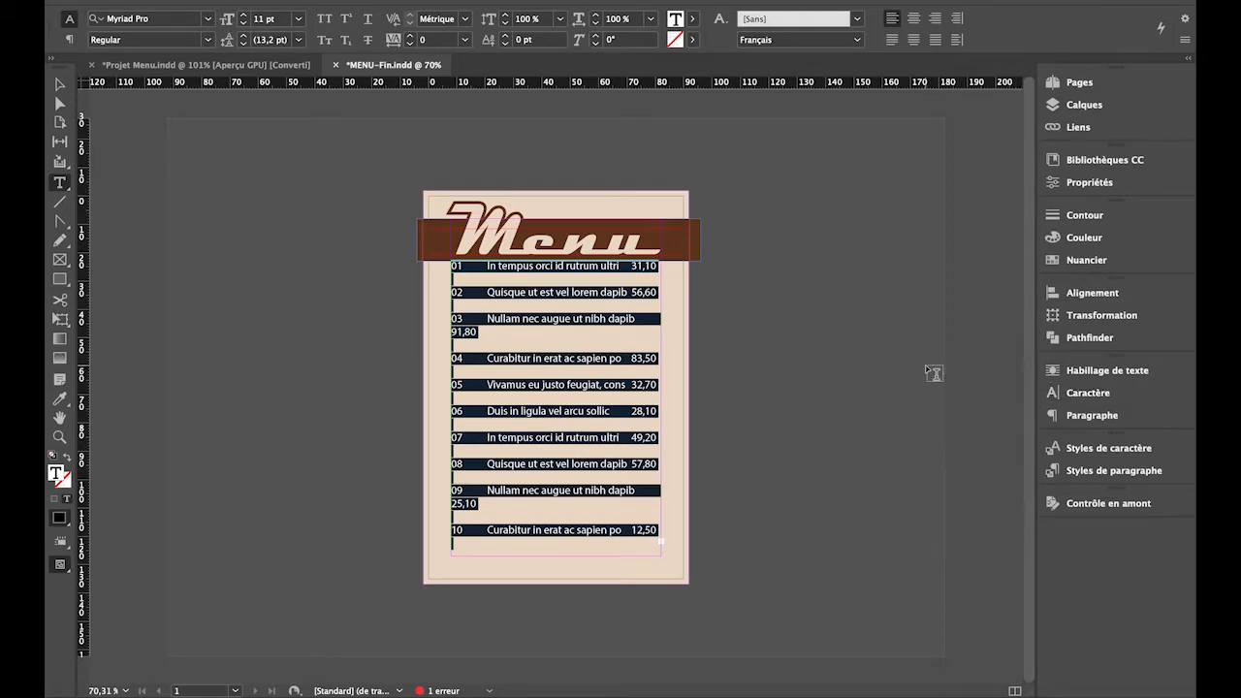
# - Set the tracking of the whole menu list to -100
pyautogui.click(1093, 394)
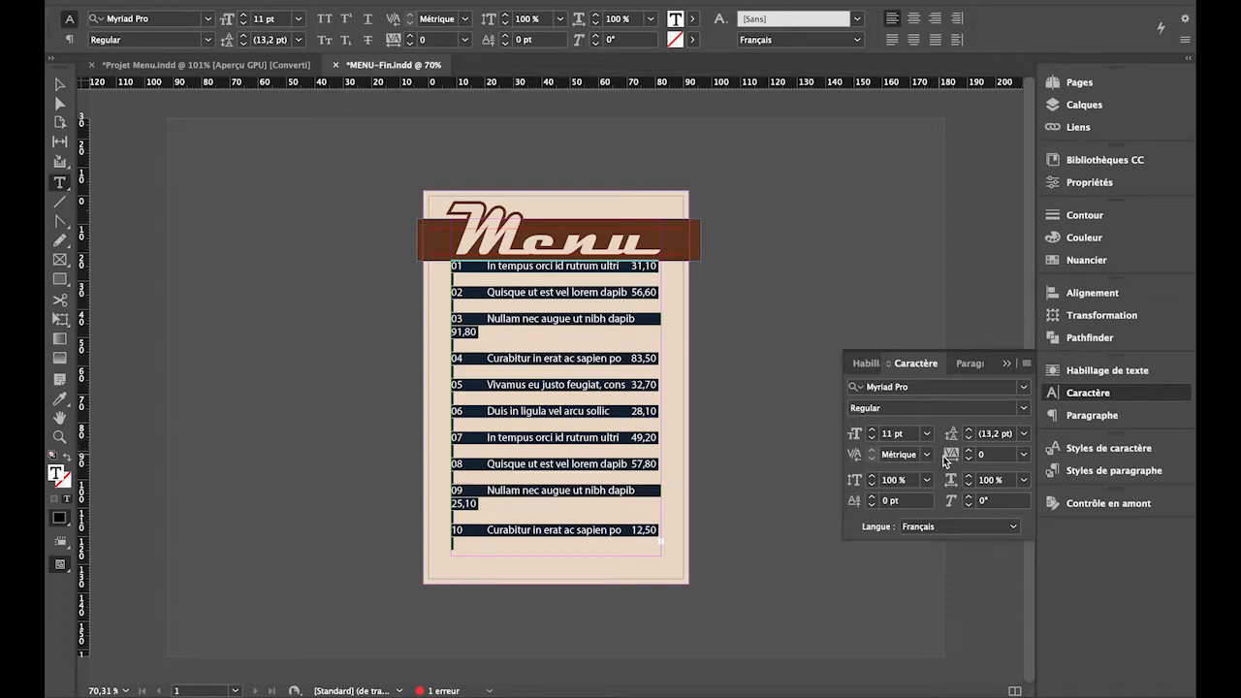
pyautogui.click(1024, 455)
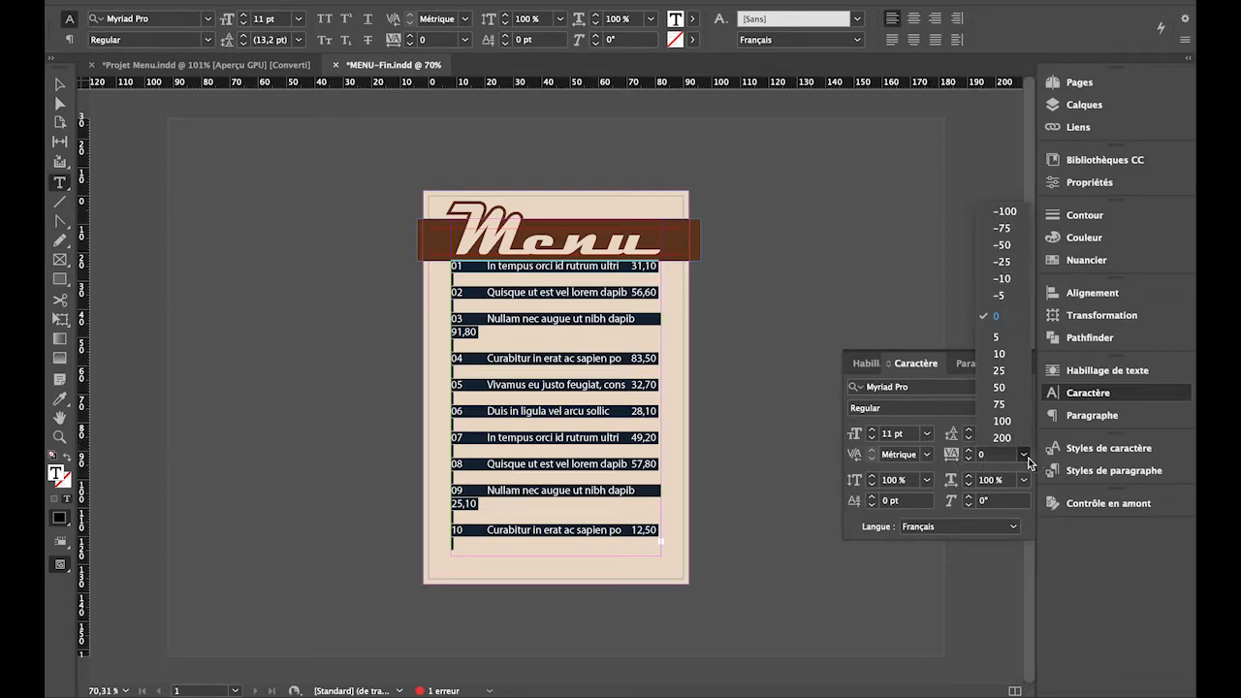
pyautogui.click(1004, 210)
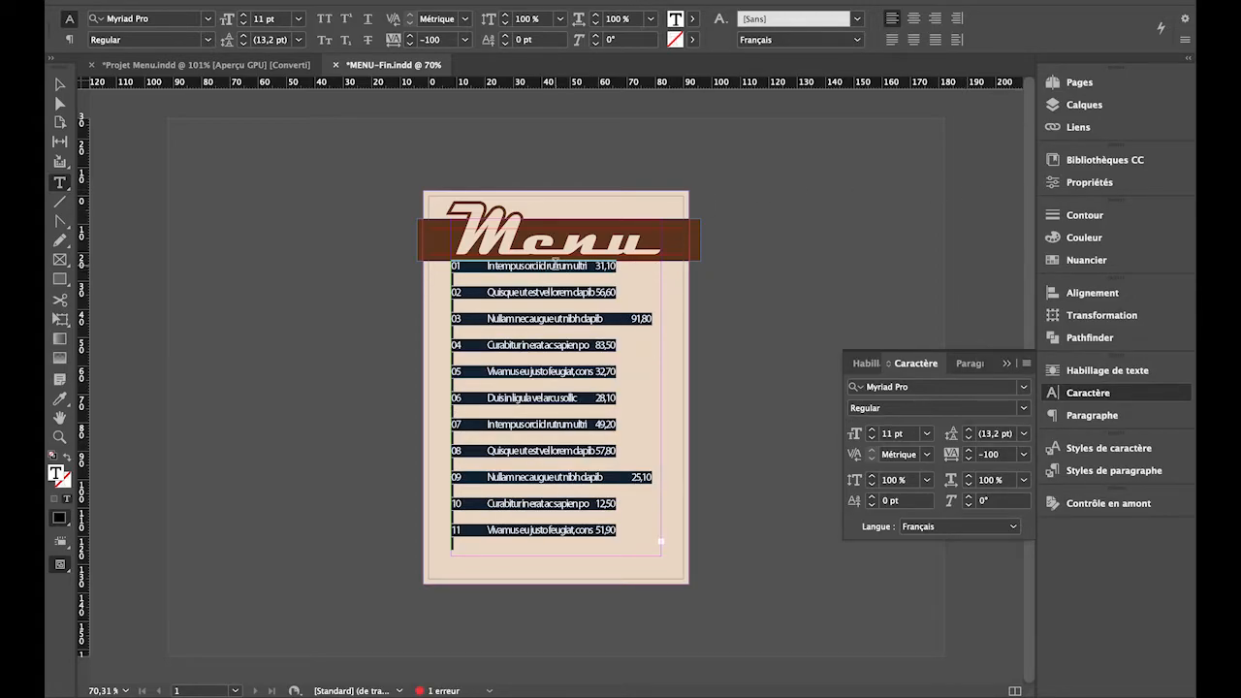
# - Remove the empty line between each pair of menu entries from 01 to 12, so the list runs on consecutive lines
pyautogui.scroll(10, 555, 265)
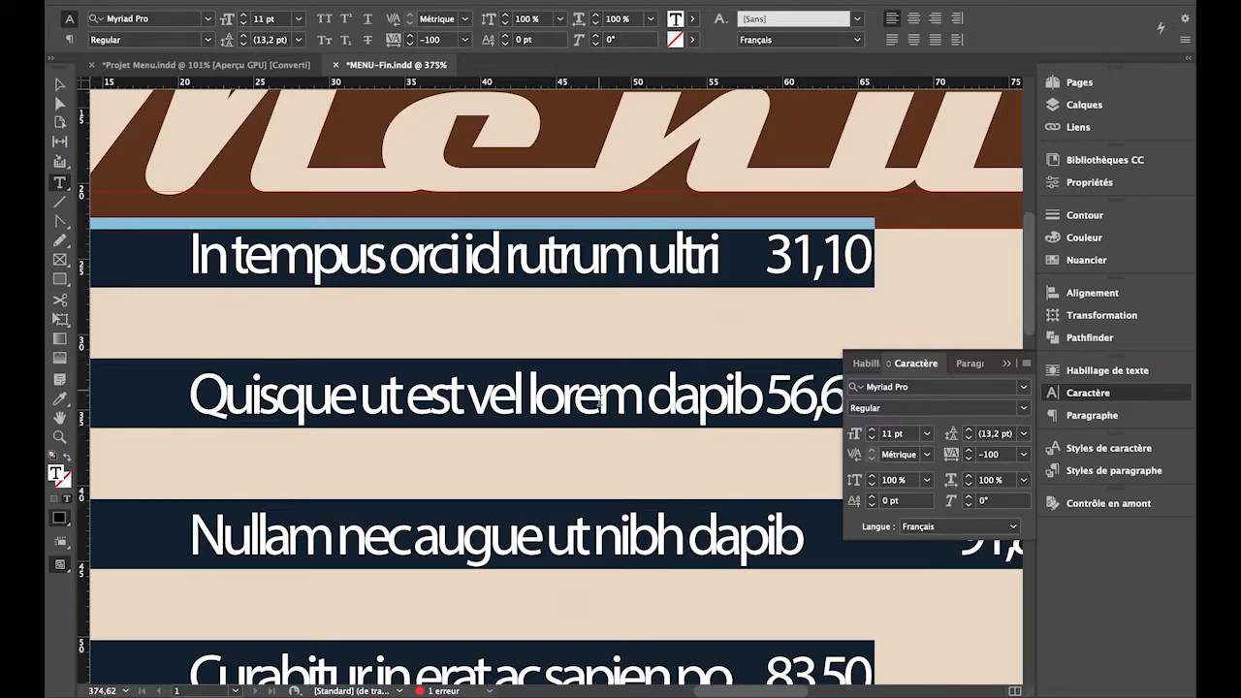
pyautogui.scroll(-3, 605, 466)
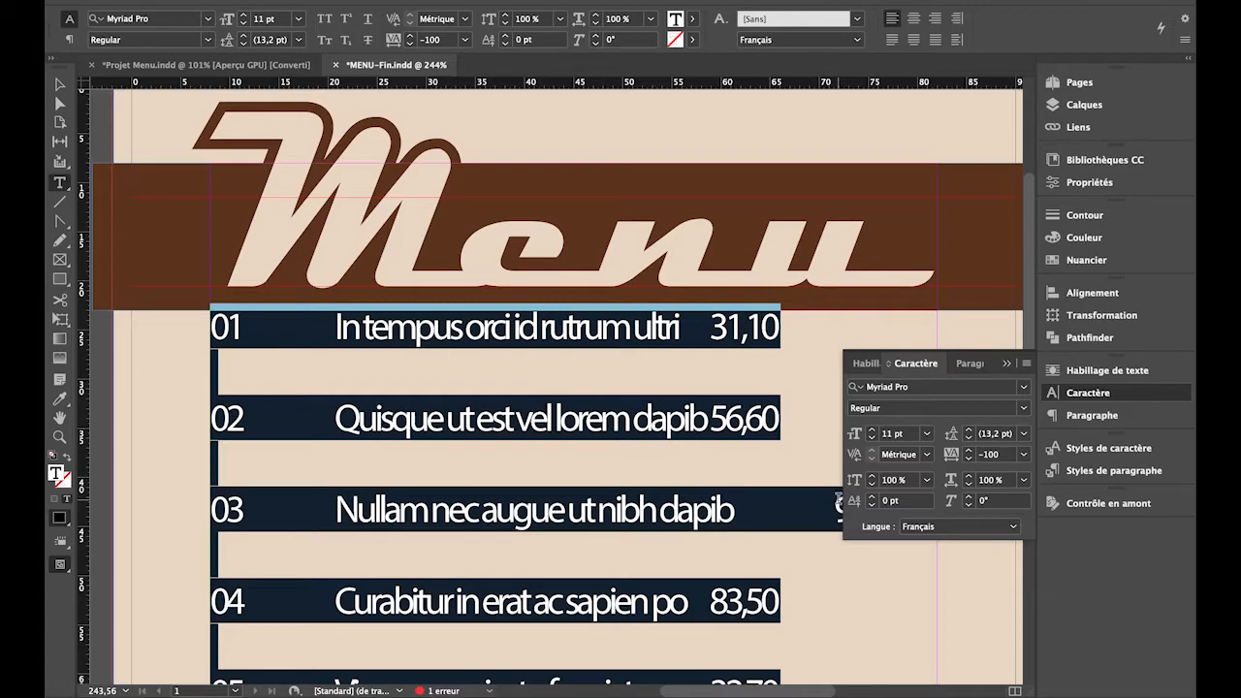
pyautogui.scroll(-3, 839, 502)
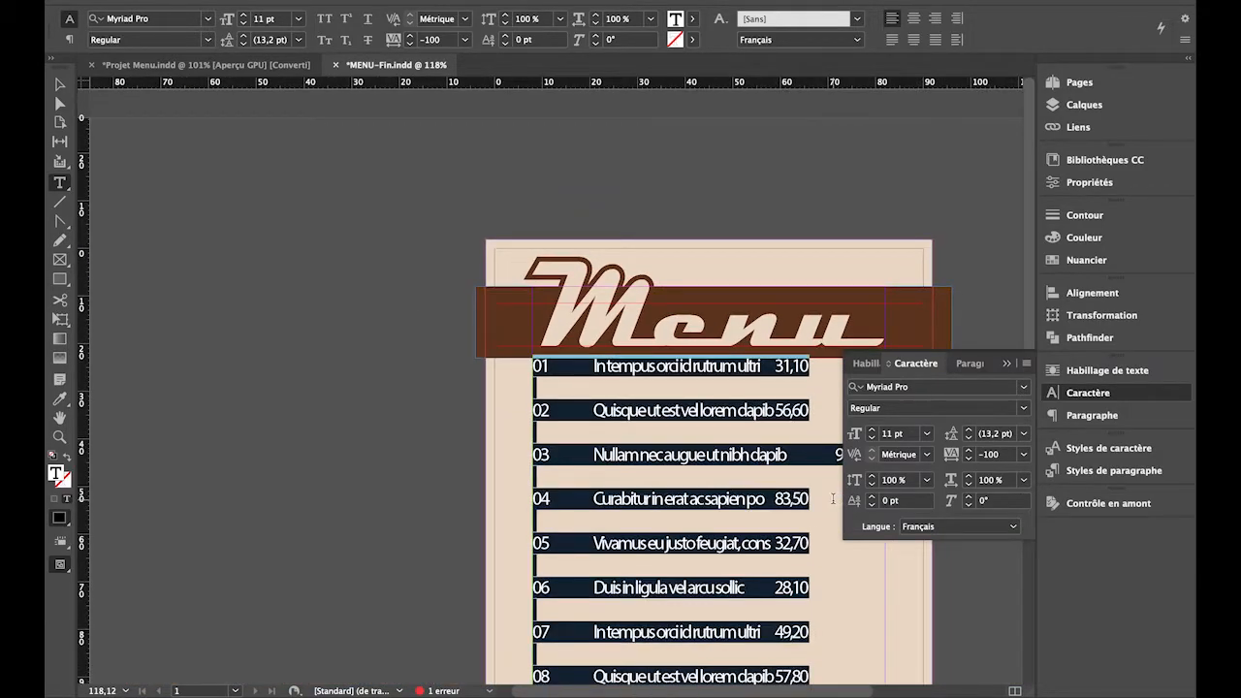
pyautogui.scroll(-5, 832, 498)
pyautogui.hscroll(3, 833, 498)
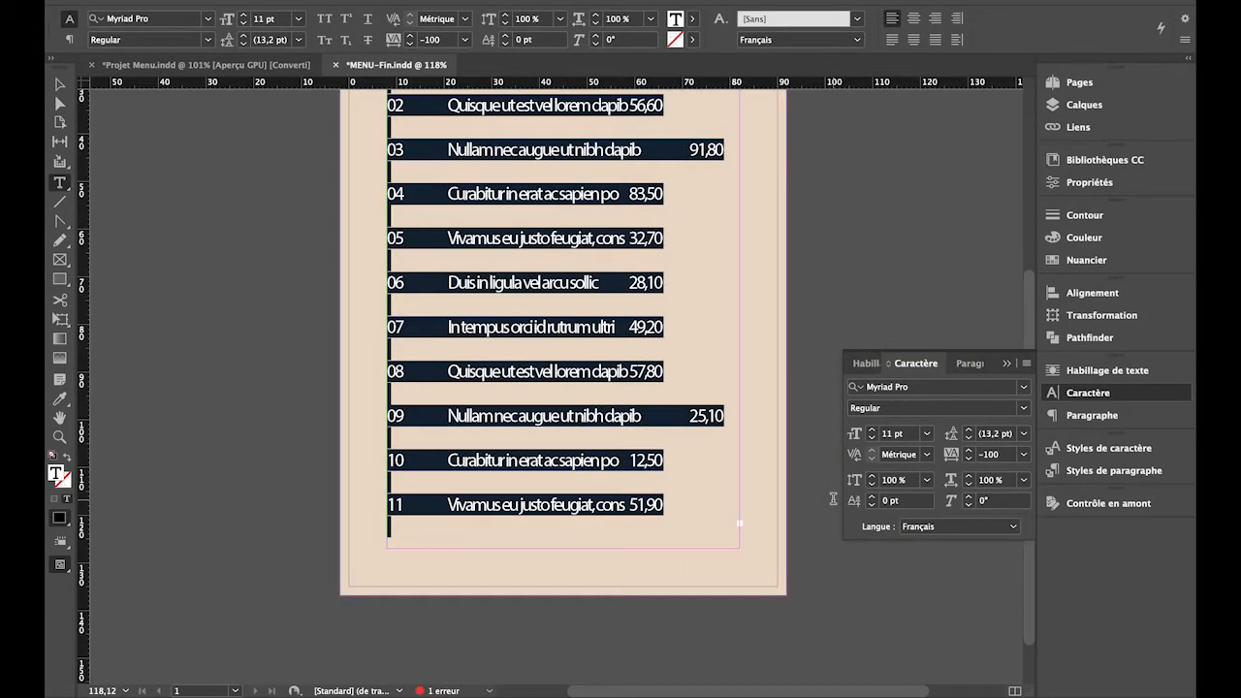
pyautogui.click(654, 287)
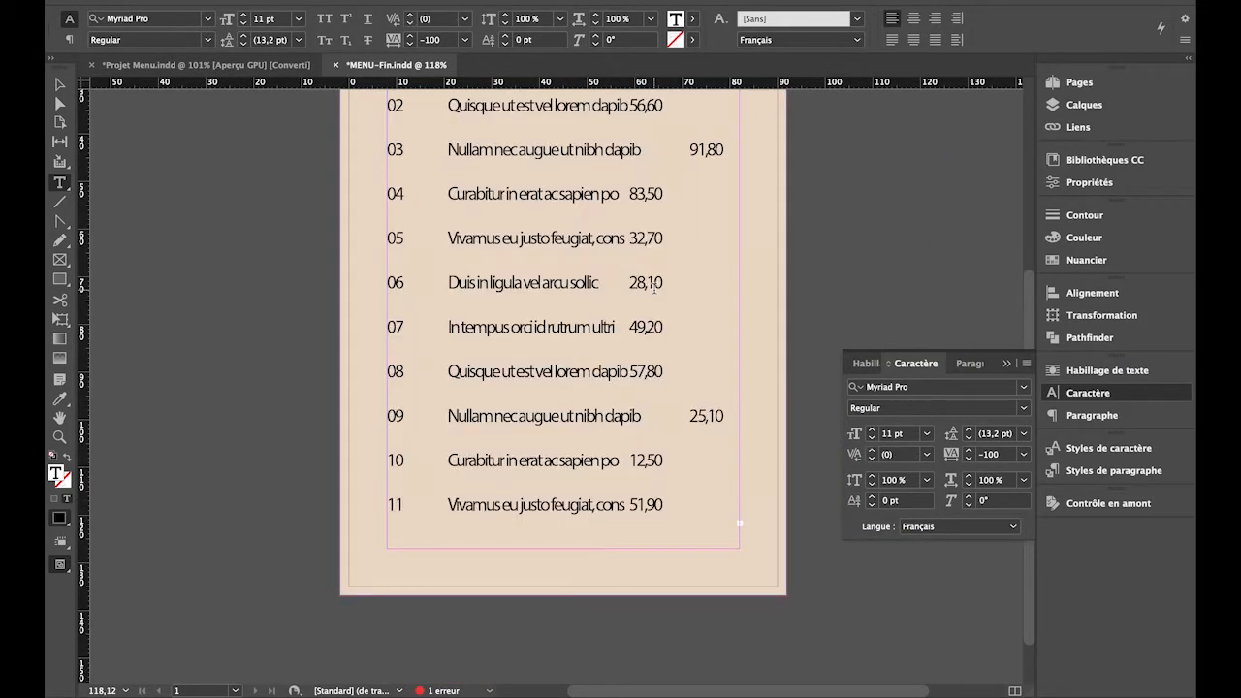
pyautogui.scroll(-1, 654, 288)
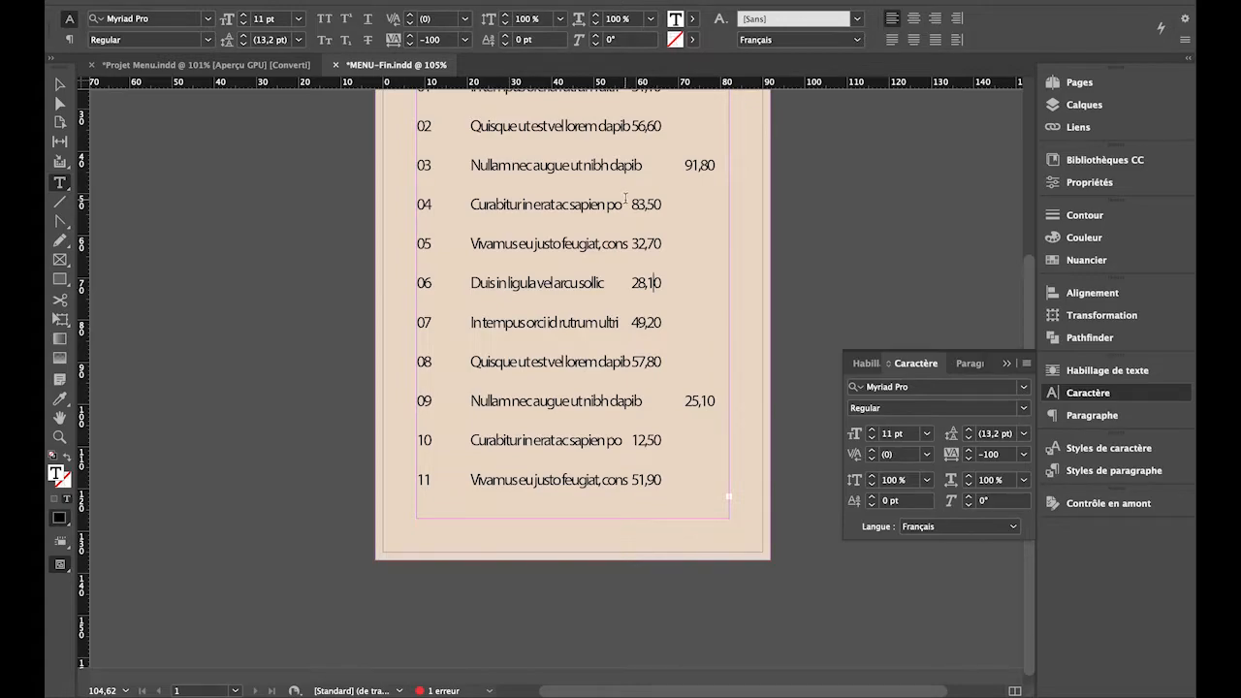
pyautogui.scroll(4, 626, 199)
pyautogui.press('super+a')
pyautogui.press('BackSpace')
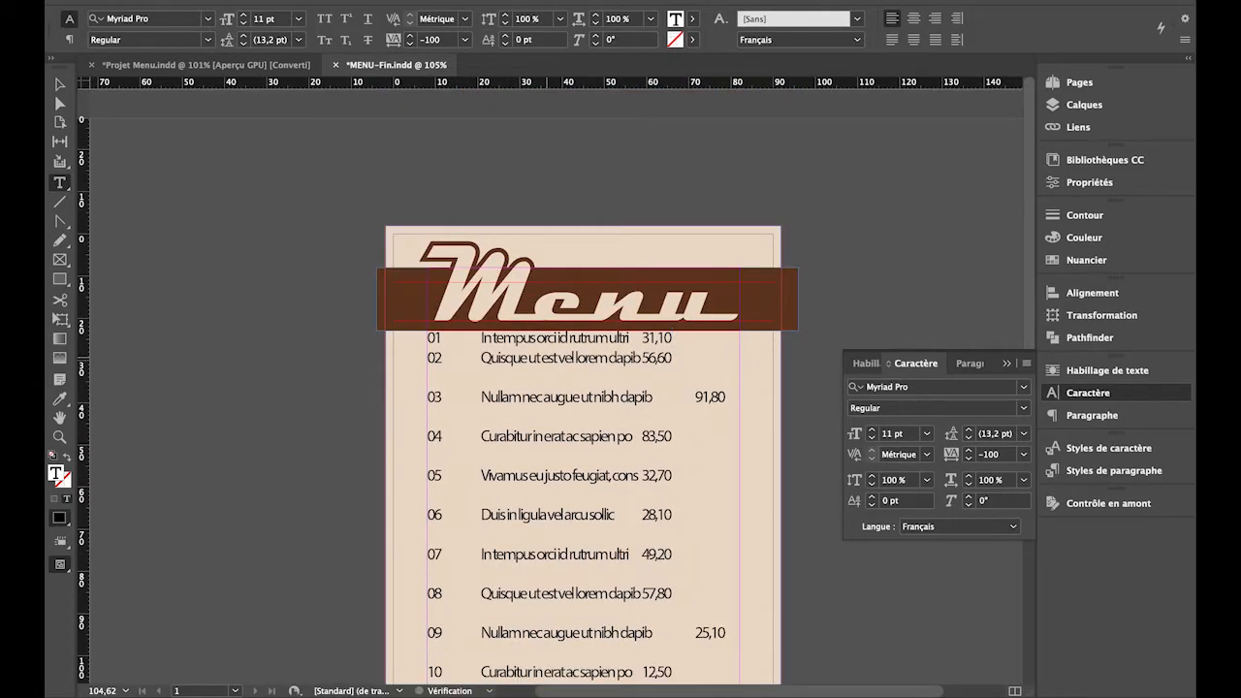
pyautogui.press('Down')
pyautogui.press('Down')
pyautogui.press('BackSpace')
pyautogui.press('Down')
pyautogui.press('Down')
pyautogui.press('BackSpace')
pyautogui.press('Down')
pyautogui.press('Down')
pyautogui.press('BackSpace')
pyautogui.press('Down')
pyautogui.press('Down')
pyautogui.press('BackSpace')
pyautogui.press('Down')
pyautogui.press('Down')
pyautogui.press('BackSpace')
pyautogui.press('Down')
pyautogui.press('Down')
pyautogui.press('BackSpace')
pyautogui.press('Down')
pyautogui.press('BackSpace')
pyautogui.press('Down')
pyautogui.press('Down')
pyautogui.press('BackSpace')
pyautogui.press('Down')
pyautogui.press('Down')
pyautogui.press('BackSpace')
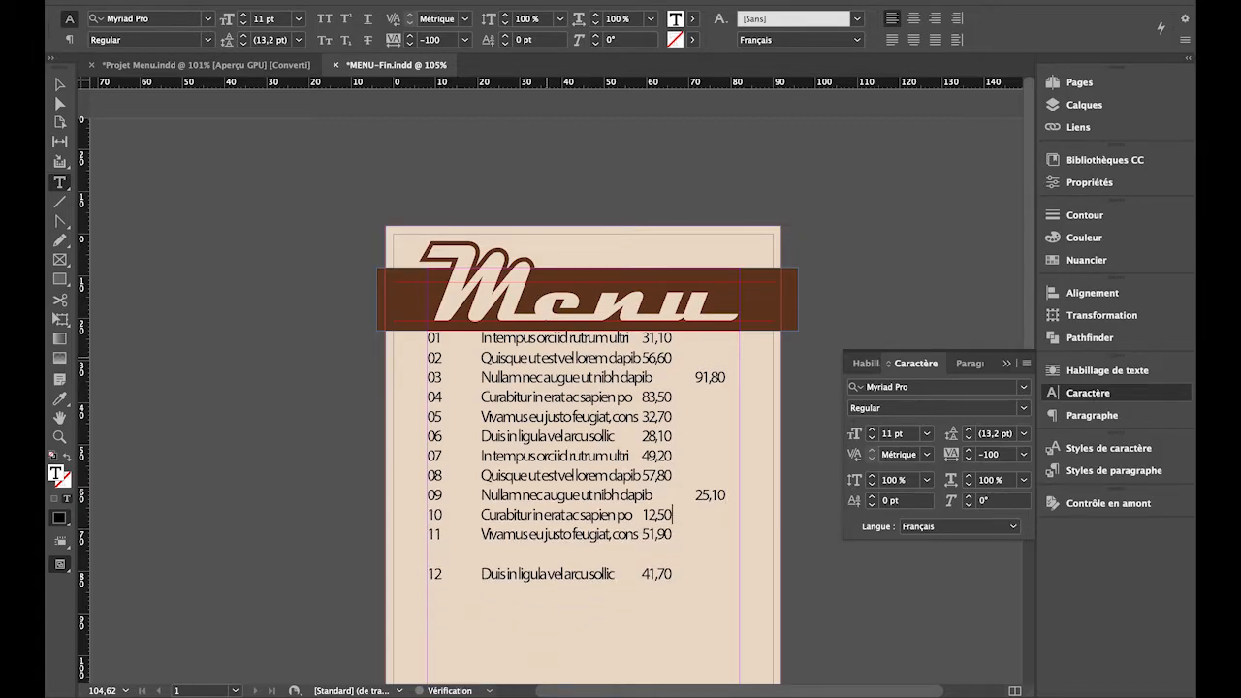
pyautogui.press('Down')
pyautogui.press('BackSpace')
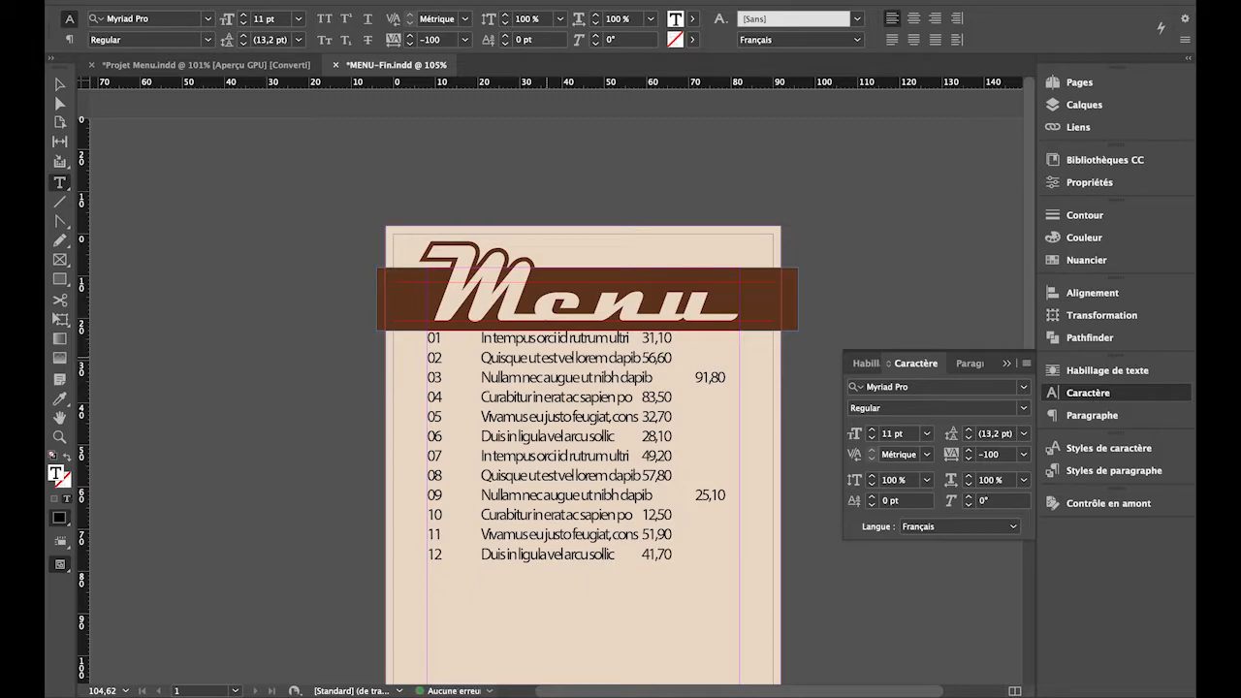
# - Examine the tab spacing between numbers, dish names and prices in the first four menu lines
pyautogui.doubleClick(454, 339)
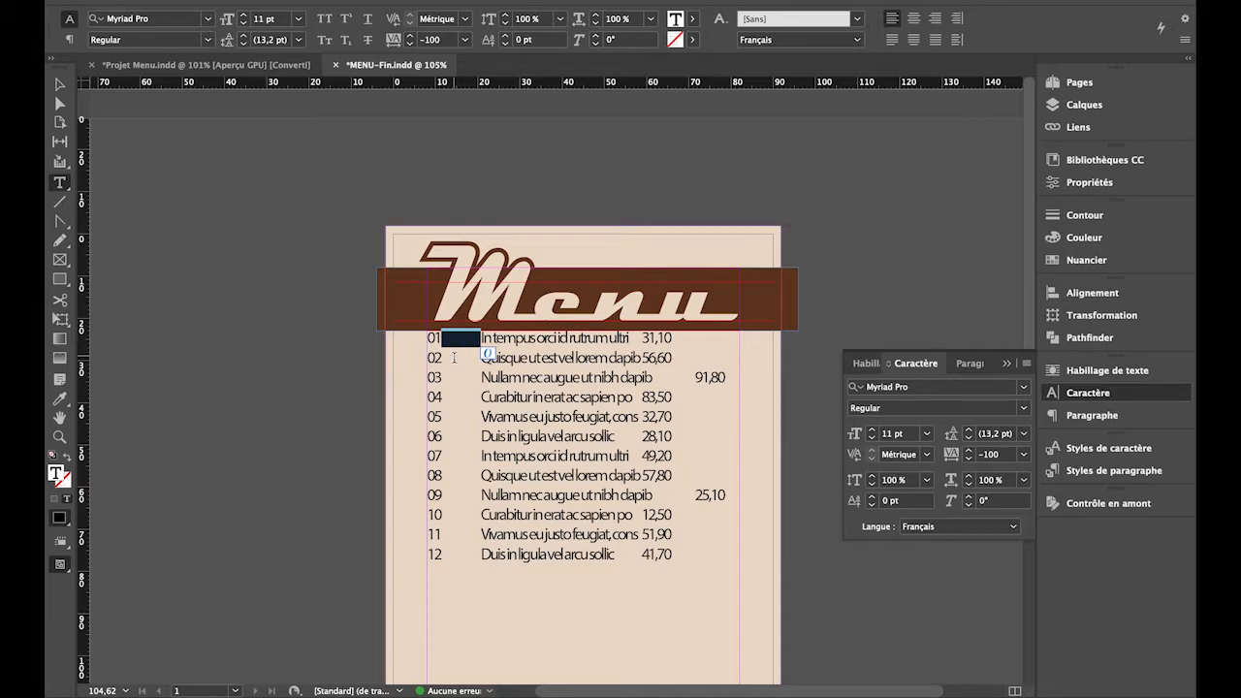
pyautogui.doubleClick(454, 361)
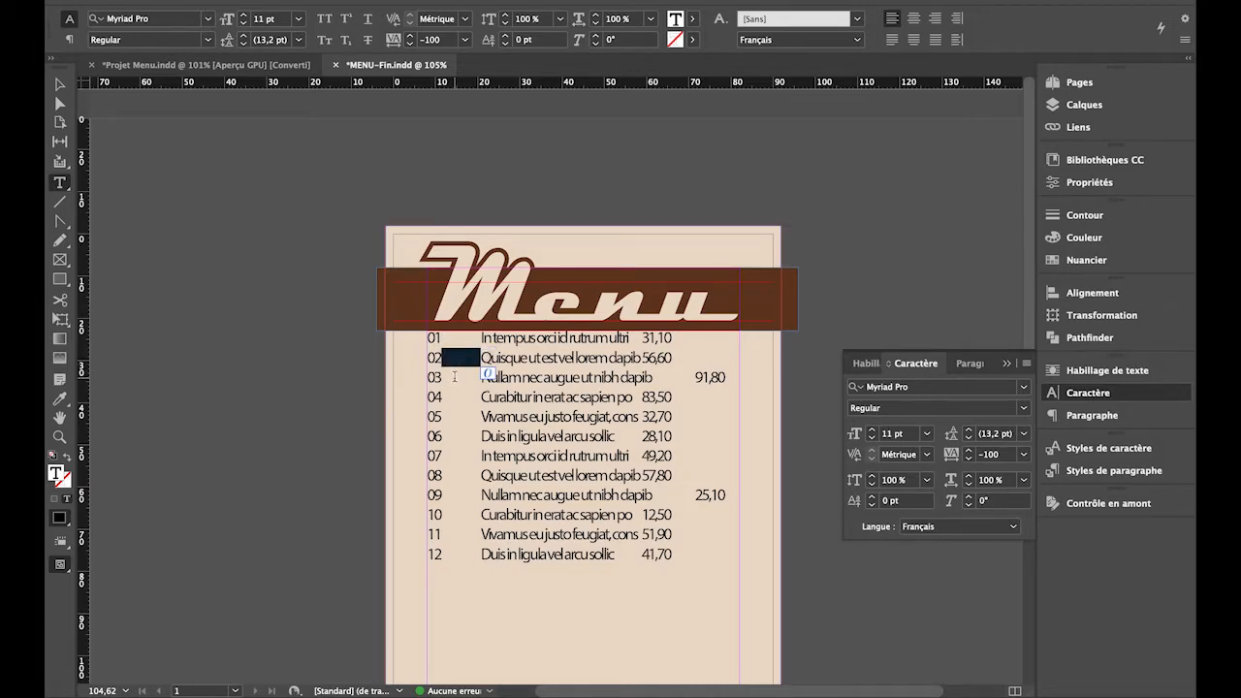
pyautogui.doubleClick(454, 379)
pyautogui.click(453, 400)
pyautogui.doubleClick(453, 400)
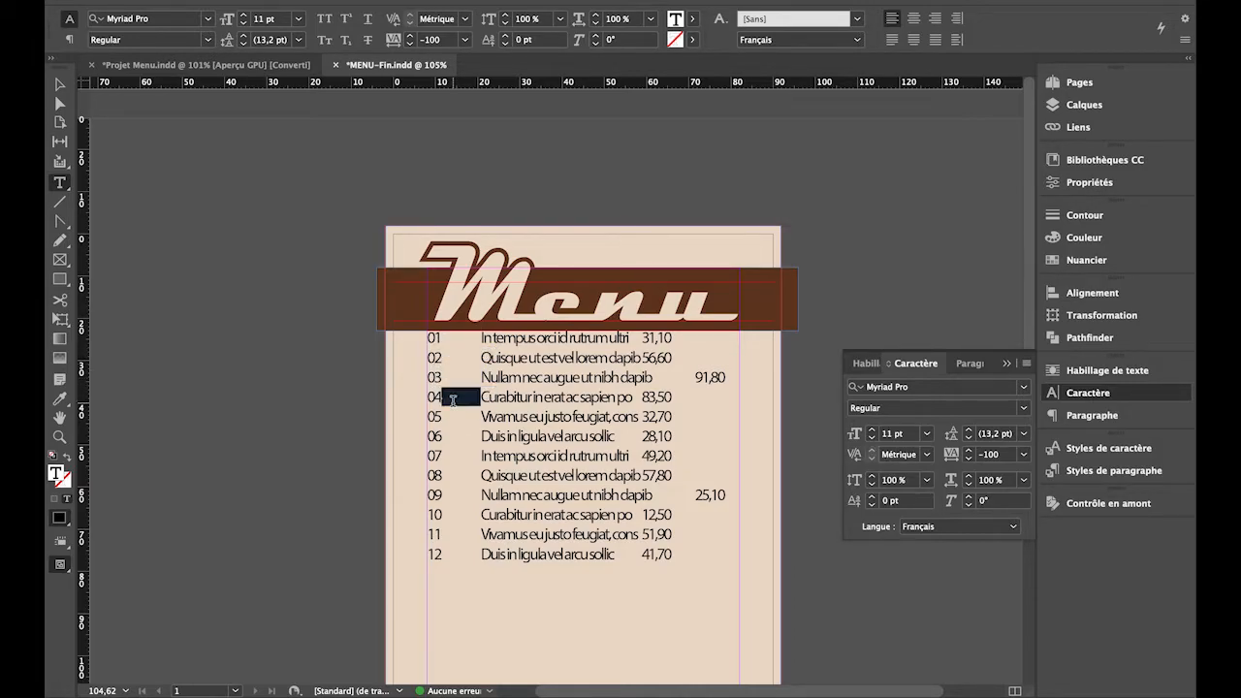
pyautogui.doubleClick(639, 339)
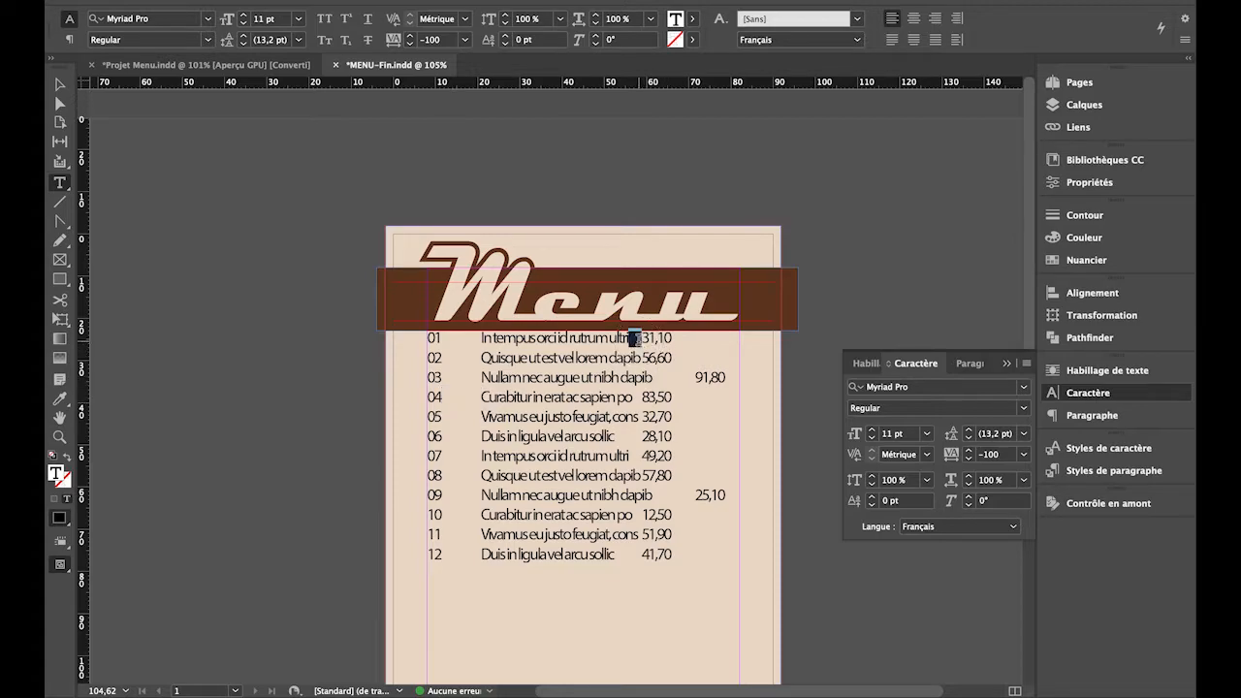
pyautogui.doubleClick(682, 377)
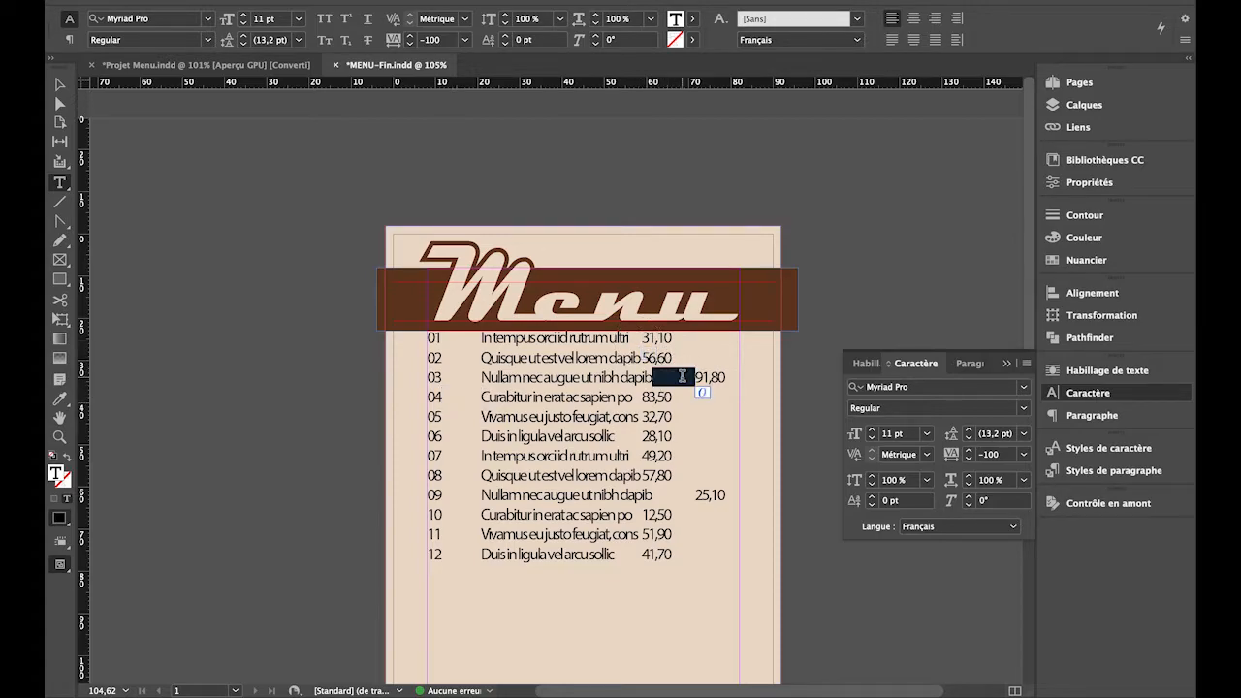
pyautogui.click(655, 397)
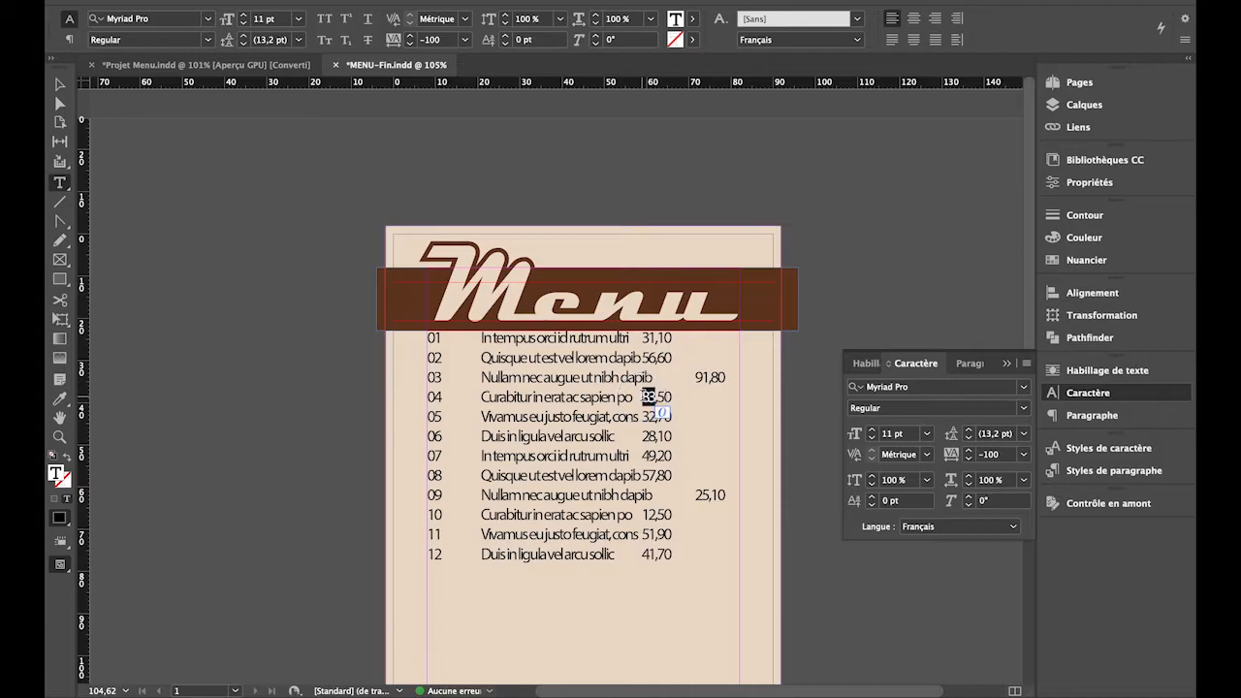
# - Examine up close the tab gap between the dish name and the price in menu line 02
pyautogui.doubleClick(642, 397)
pyautogui.scroll(5, 643, 359)
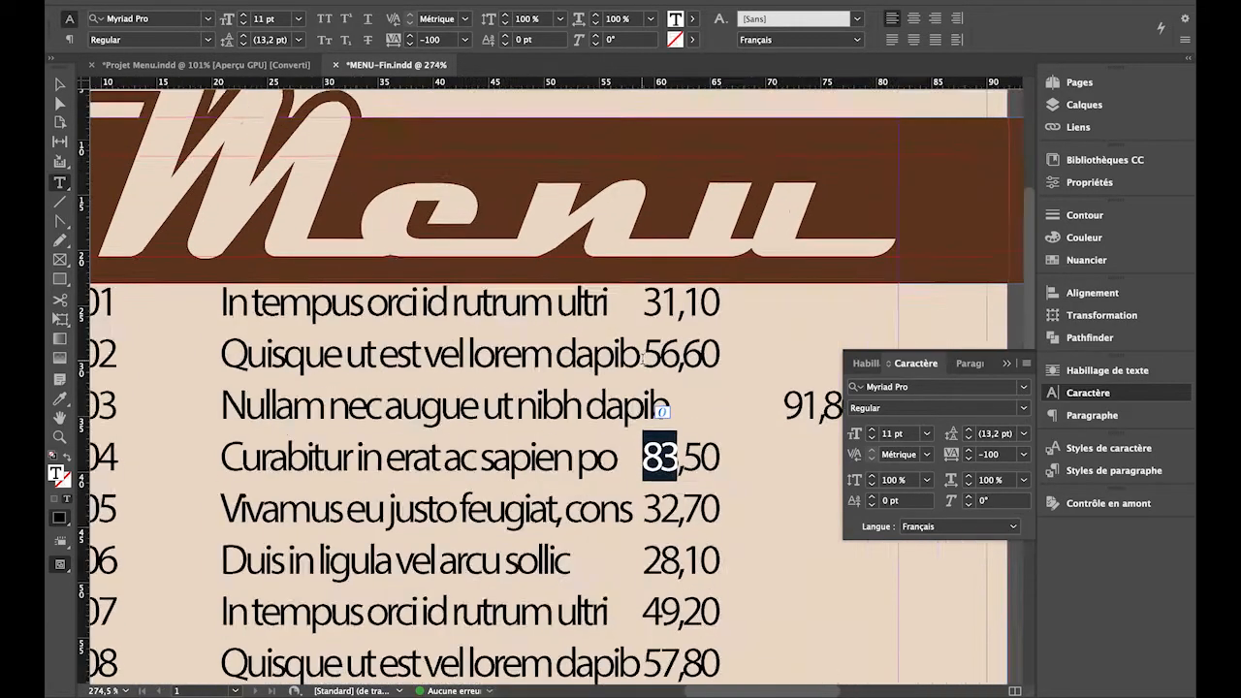
pyautogui.scroll(1, 642, 358)
pyautogui.moveTo(605, 349); pyautogui.dragTo(633, 344)
pyautogui.click(645, 347)
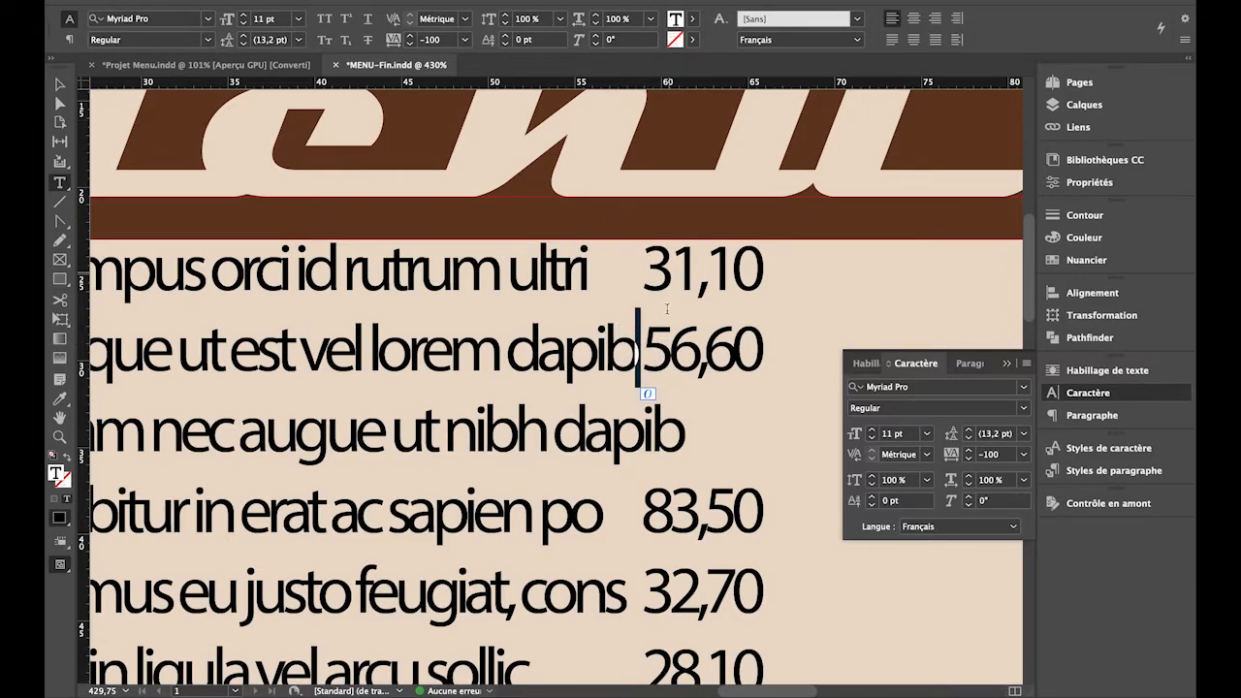
pyautogui.scroll(-3, 646, 338)
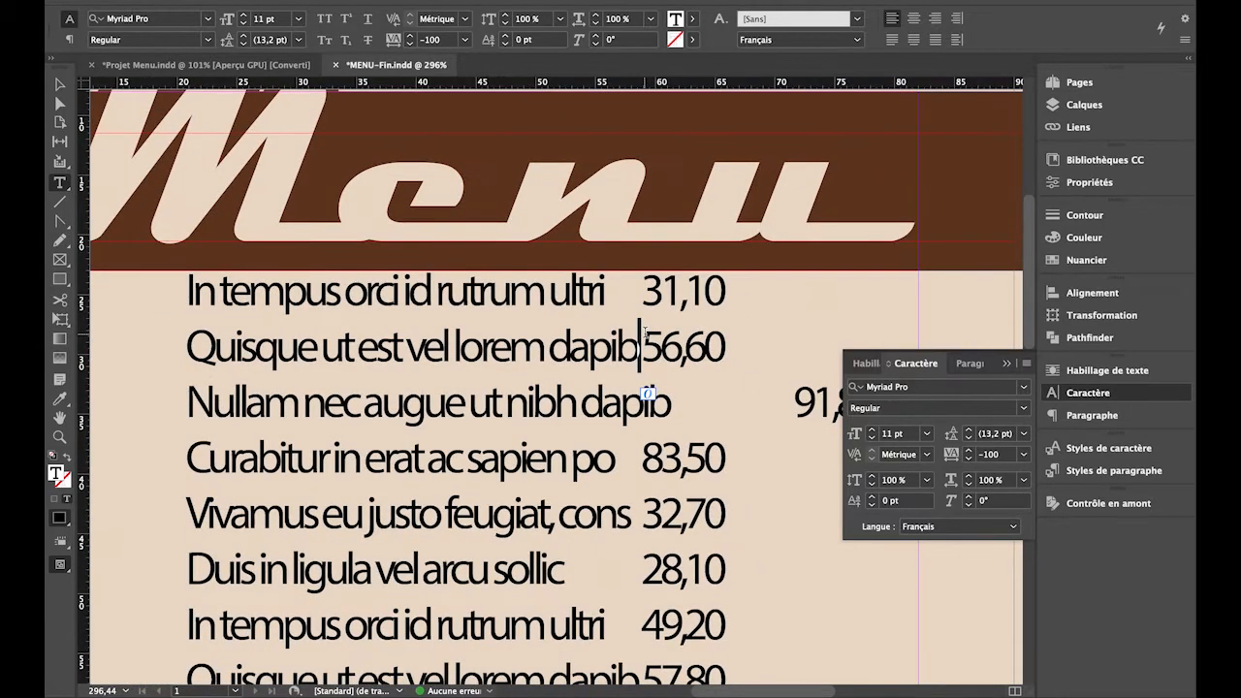
pyautogui.scroll(-5, 644, 334)
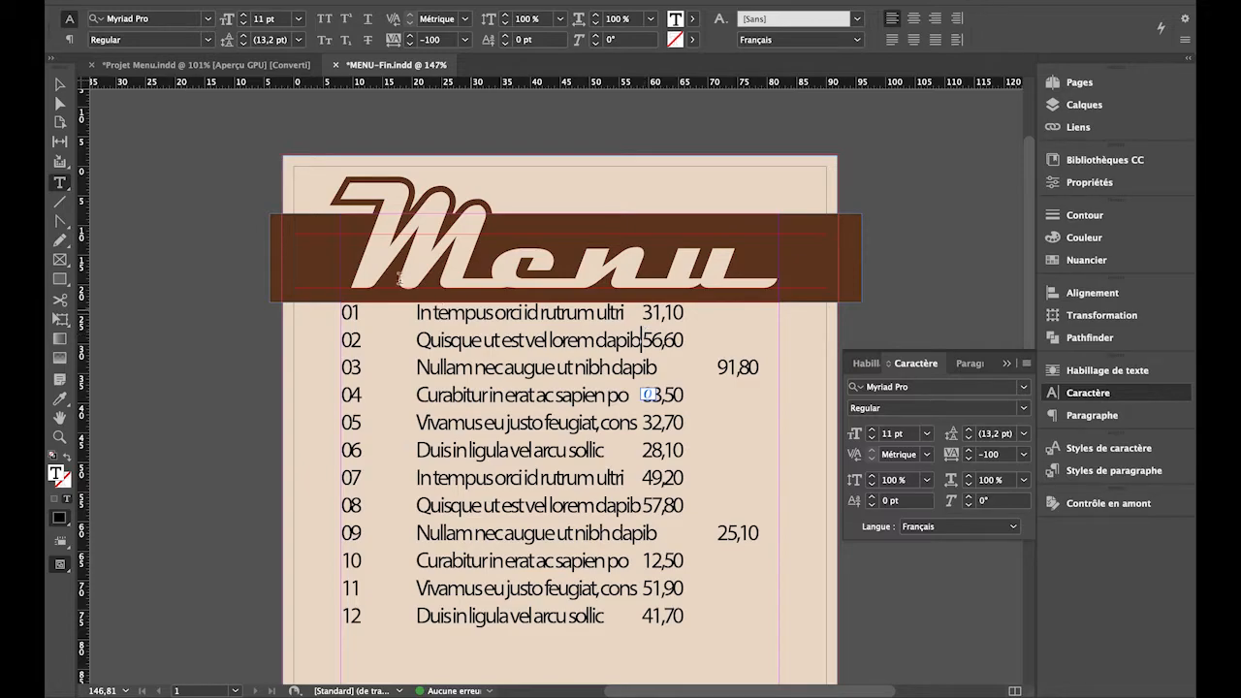
# - Check the tab gaps around the dish name in line 01 and compare them with the finished layout in Projet Menu.indd
pyautogui.doubleClick(555, 310)
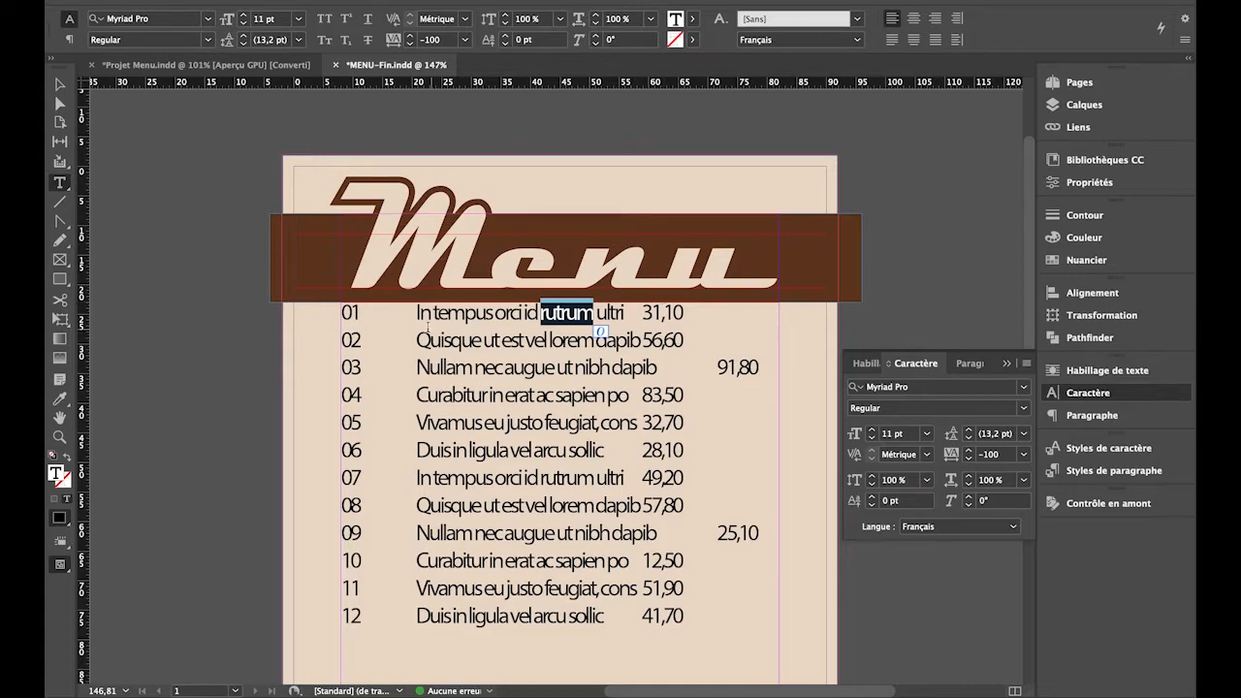
pyautogui.click(386, 315)
pyautogui.moveTo(386, 314); pyautogui.dragTo(401, 314)
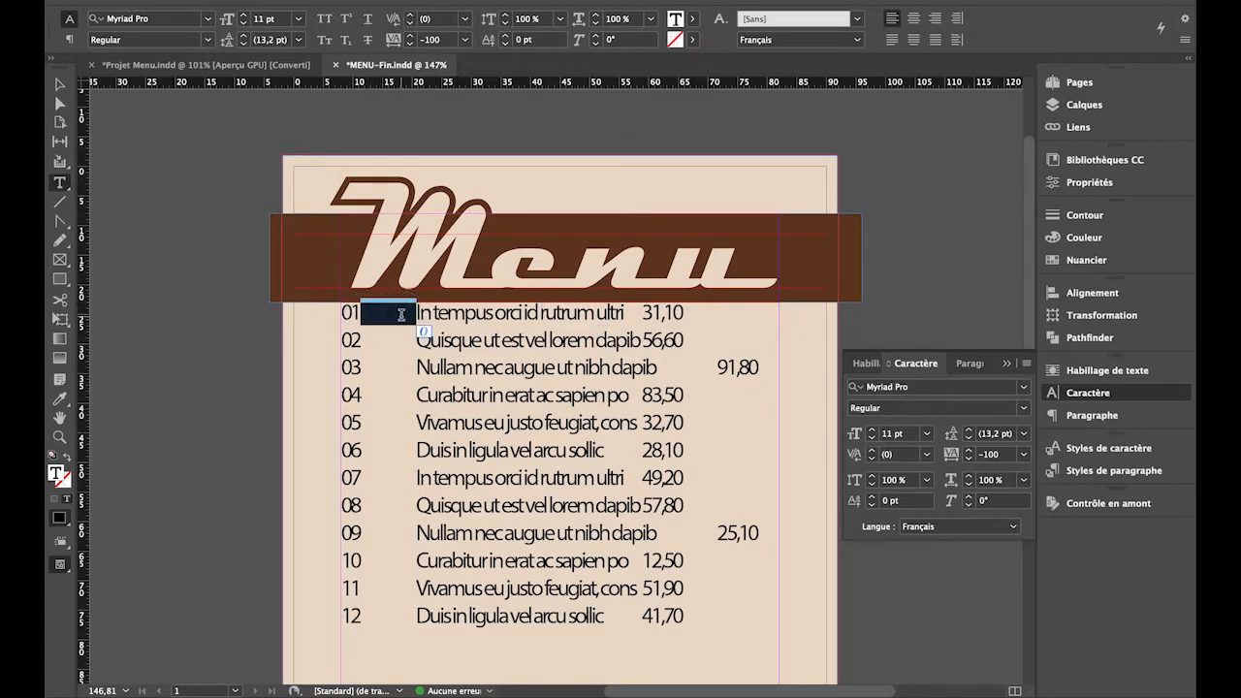
pyautogui.moveTo(634, 314); pyautogui.dragTo(661, 313)
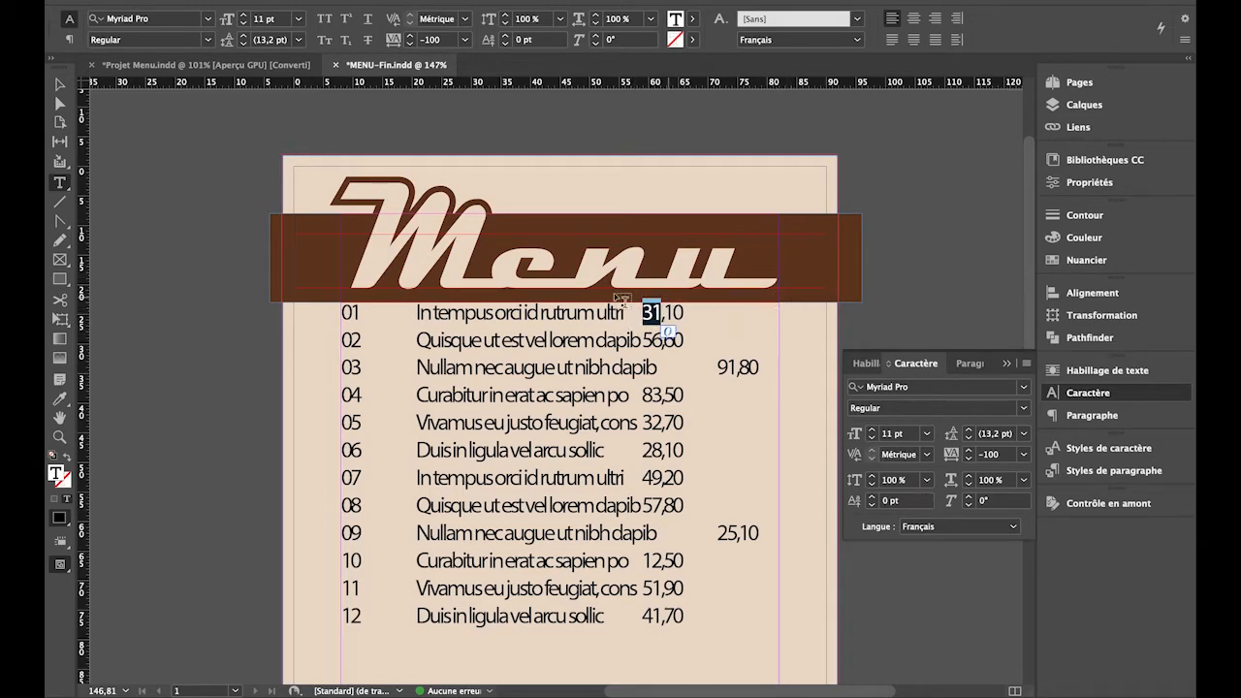
pyautogui.click(282, 68)
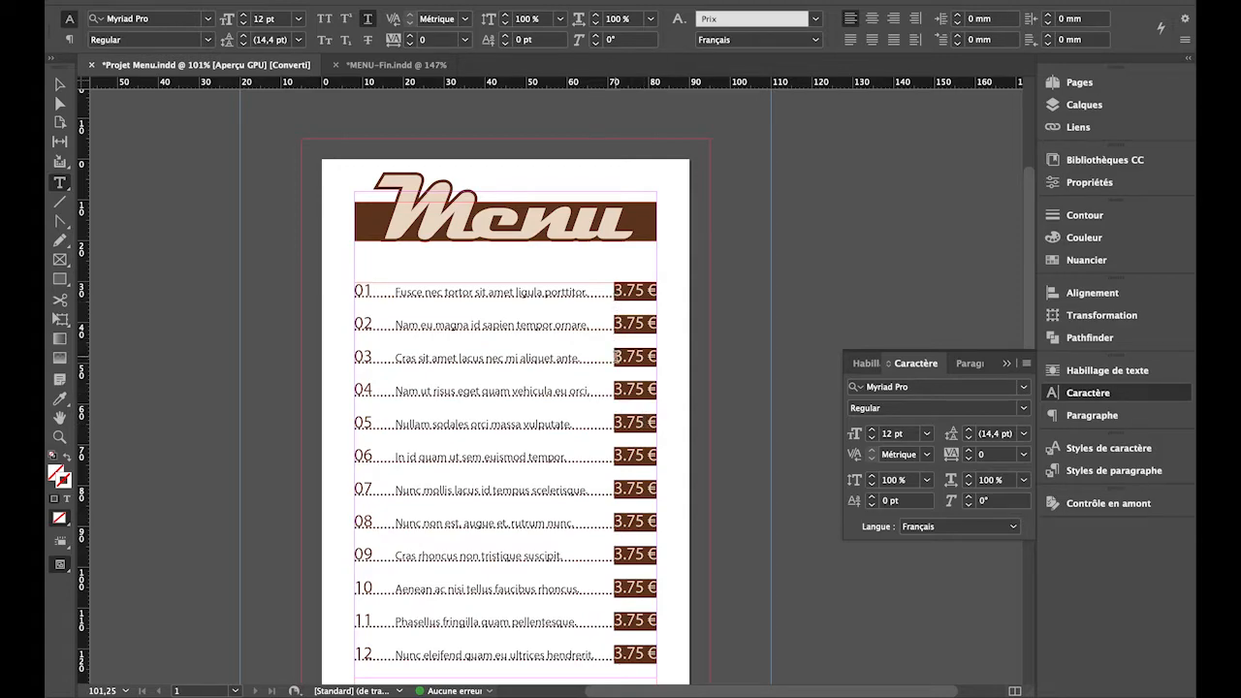
pyautogui.click(372, 65)
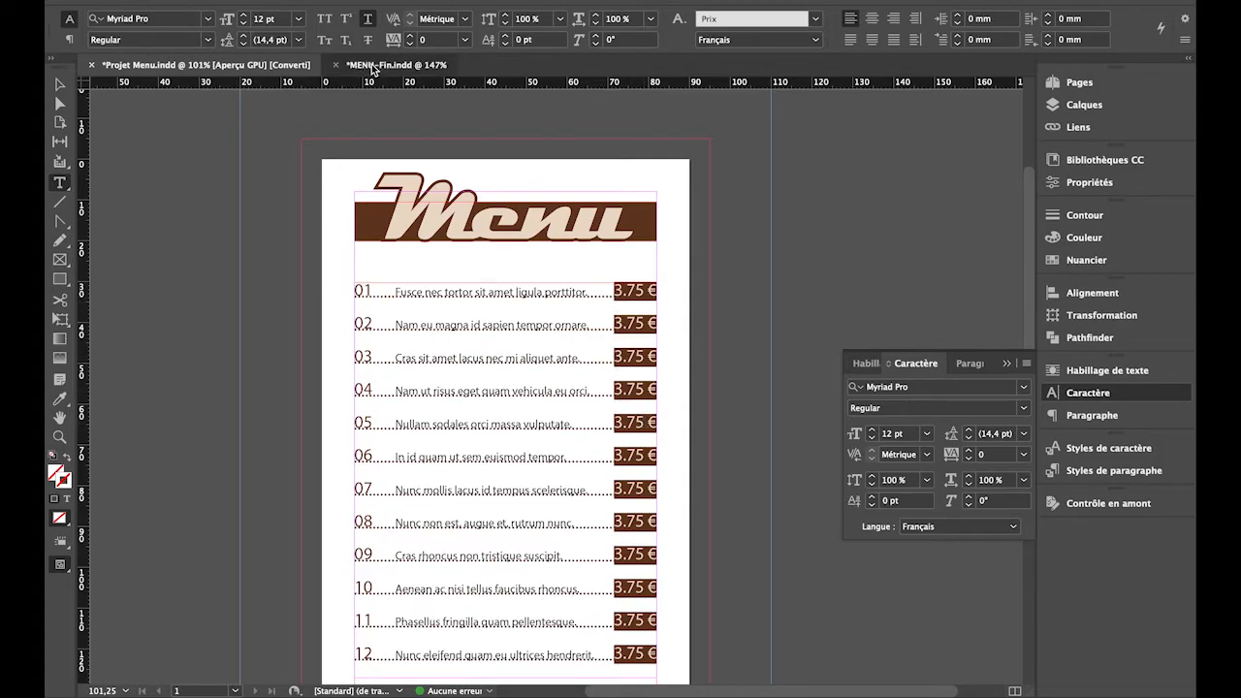